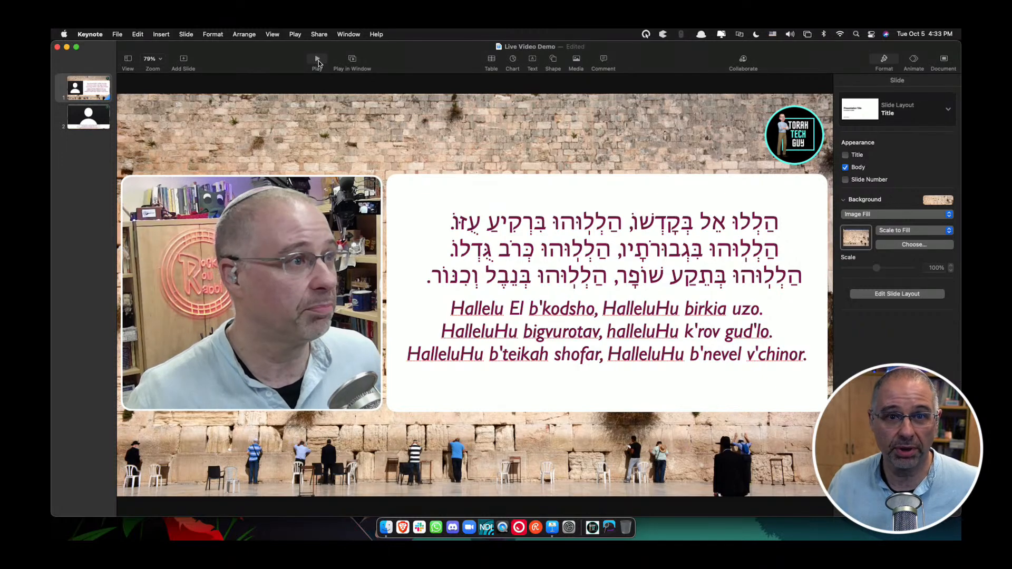
- Play the slideshow through its first two slides, then review both slides in the editor
click(318, 59)
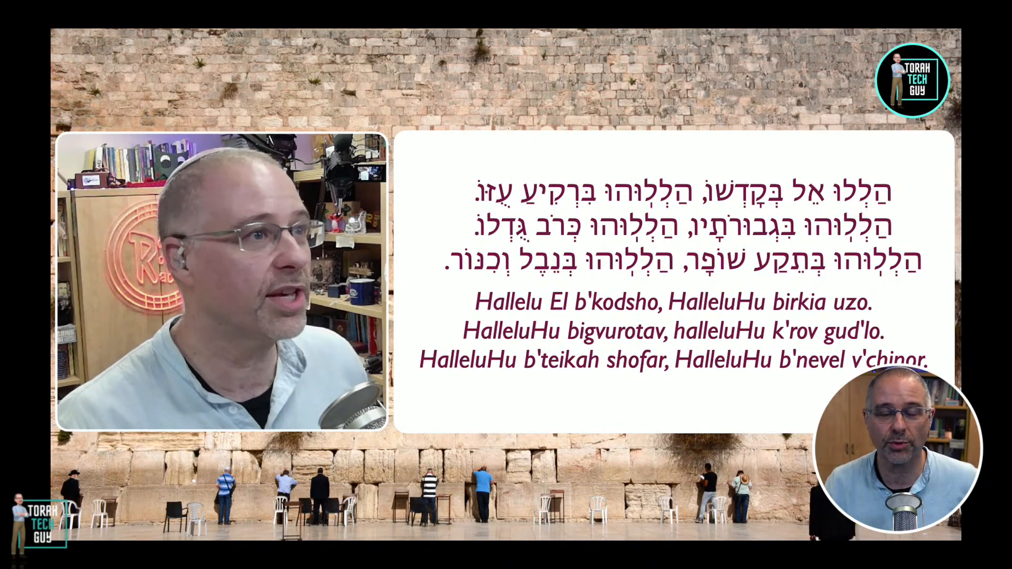
key(Right)
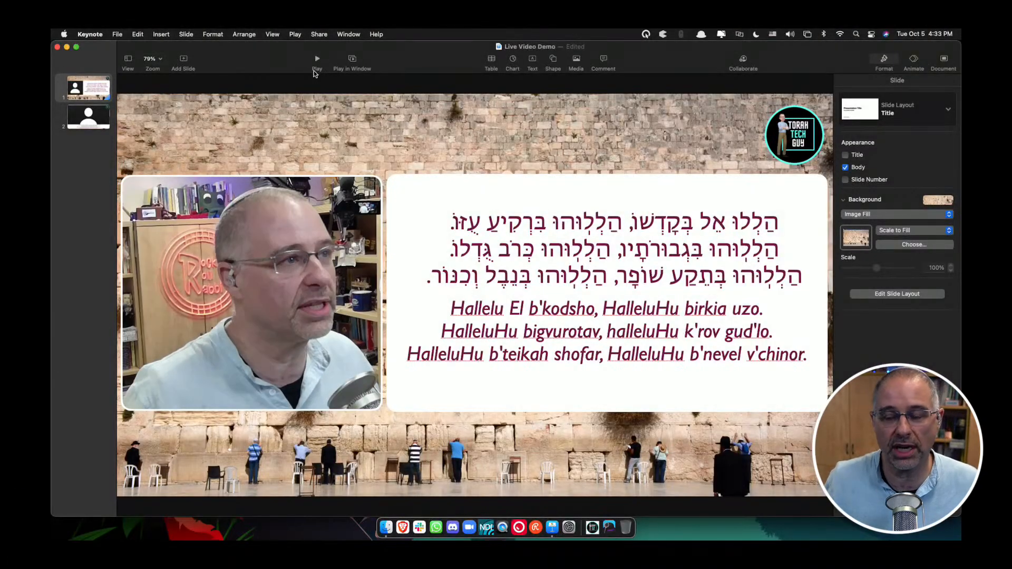
click(91, 94)
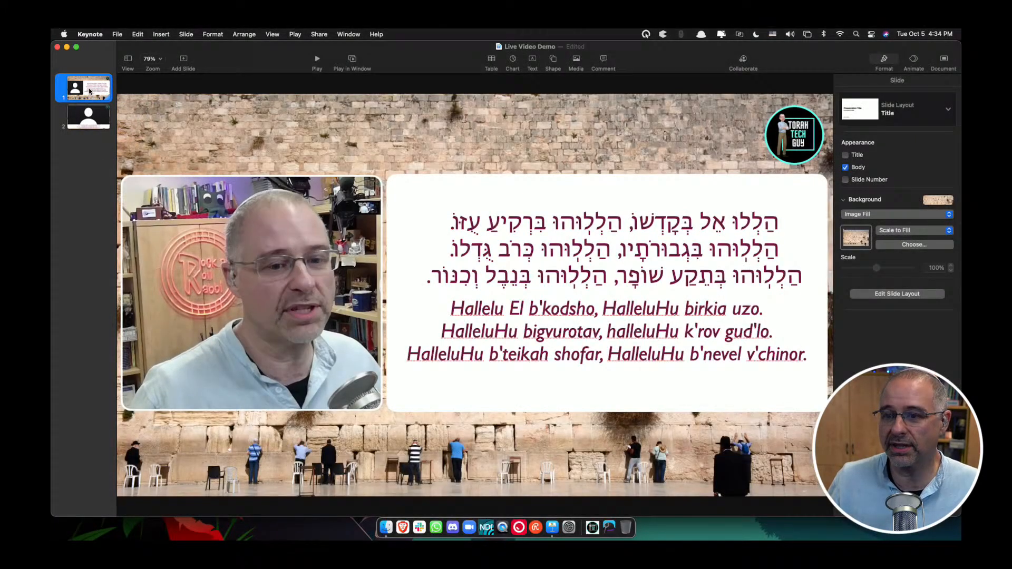
click(93, 116)
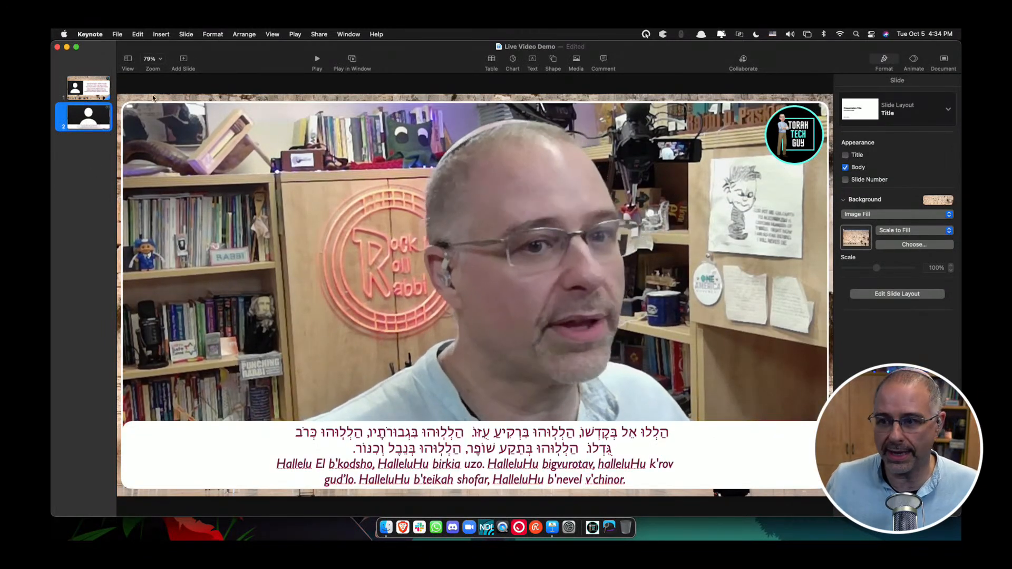
- Add a slide with the Title layout after slide 2 and delete all its placeholder text boxes
click(183, 62)
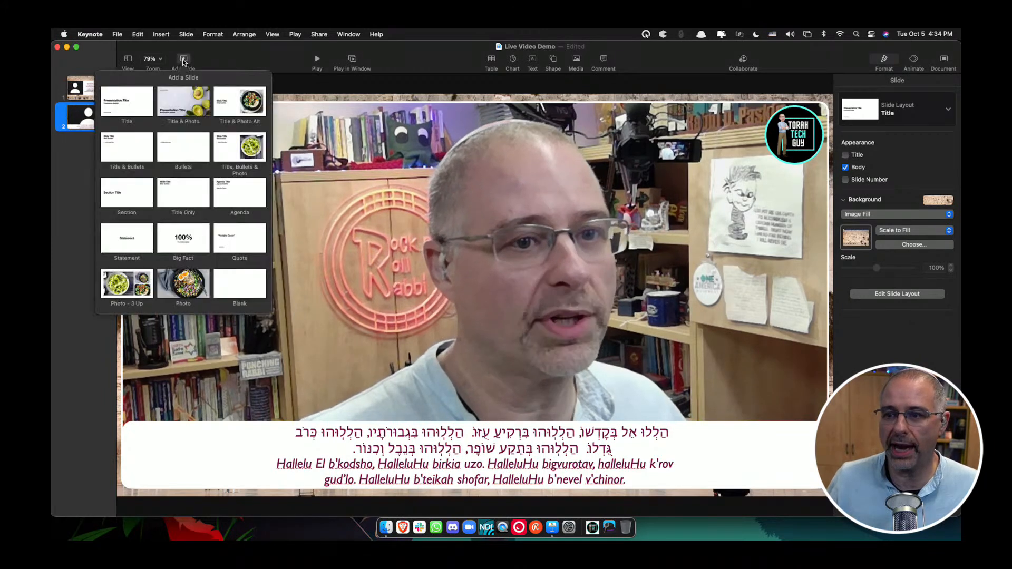
click(139, 102)
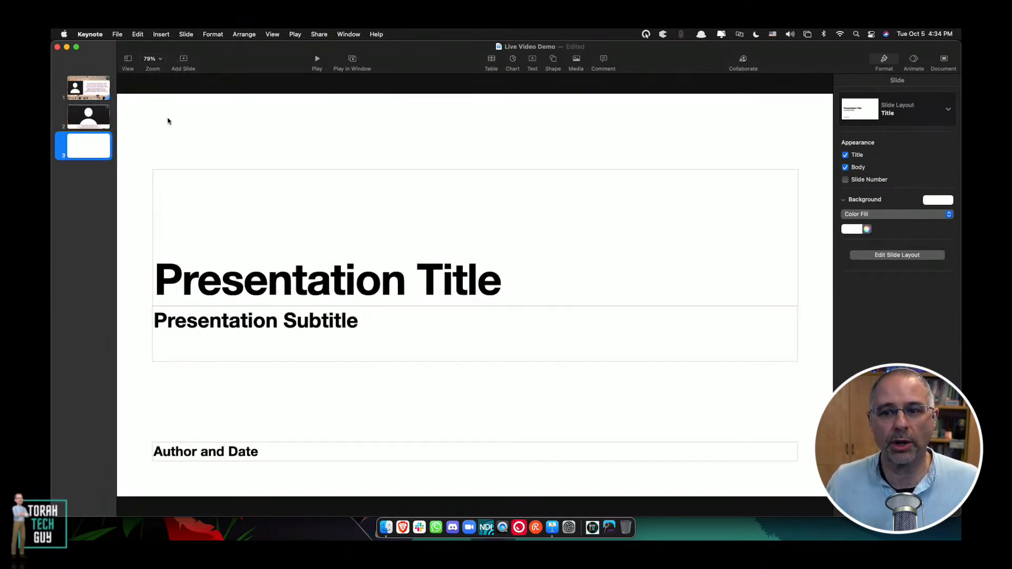
drag(194, 135, 264, 465)
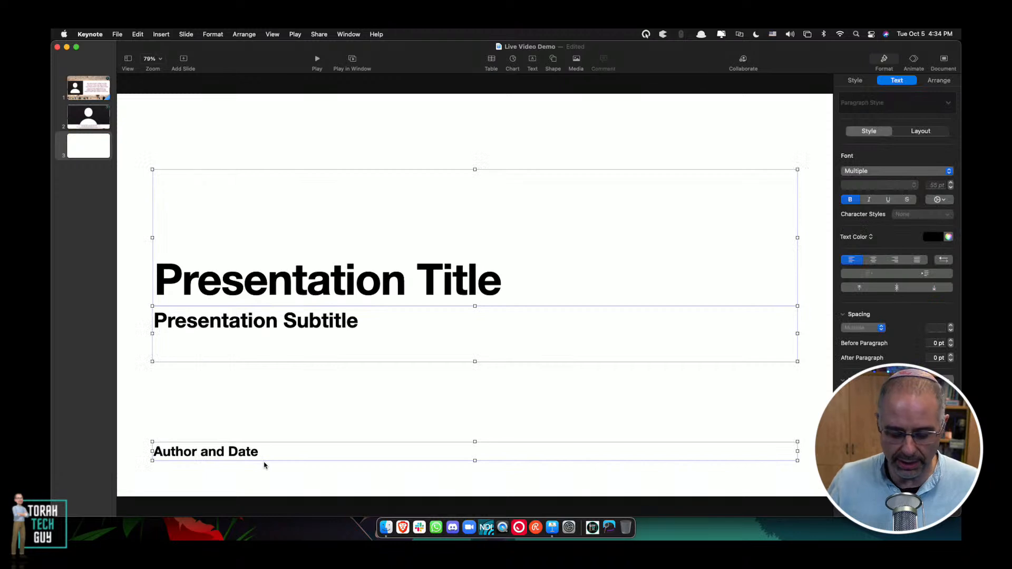
key(Delete)
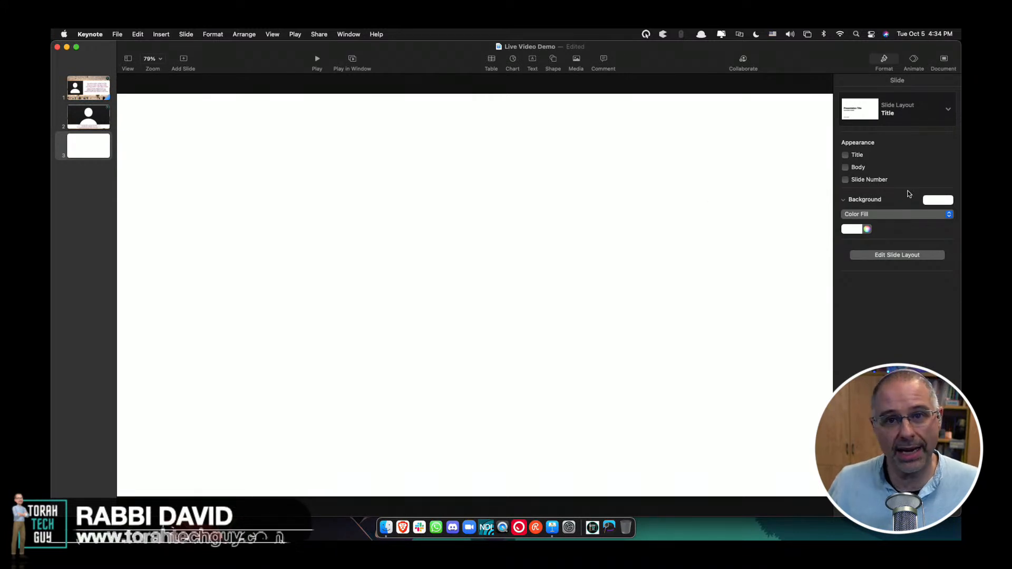
- Try a gradient fill as the background of the new third slide
click(949, 203)
click(916, 214)
click(917, 214)
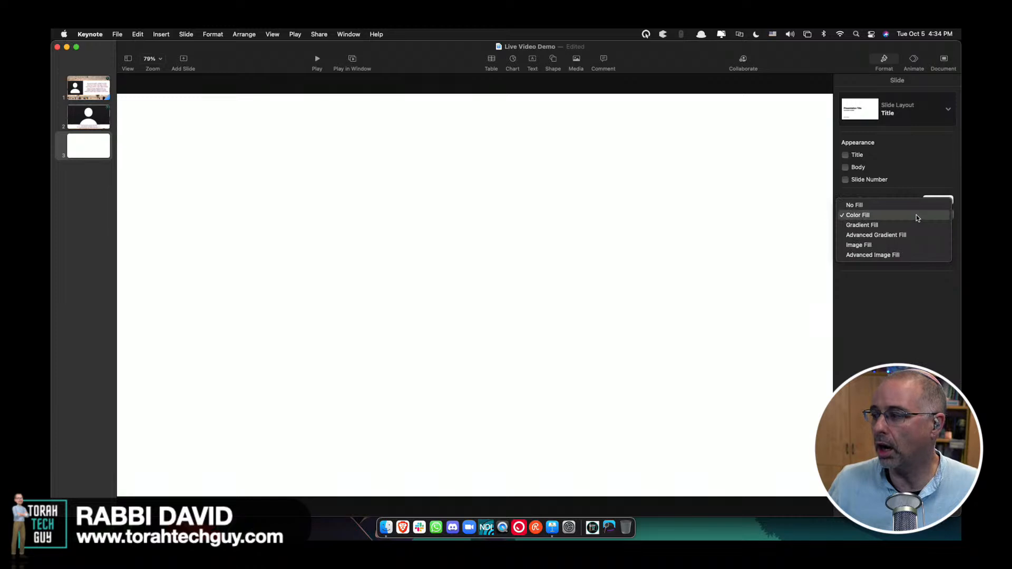
click(899, 225)
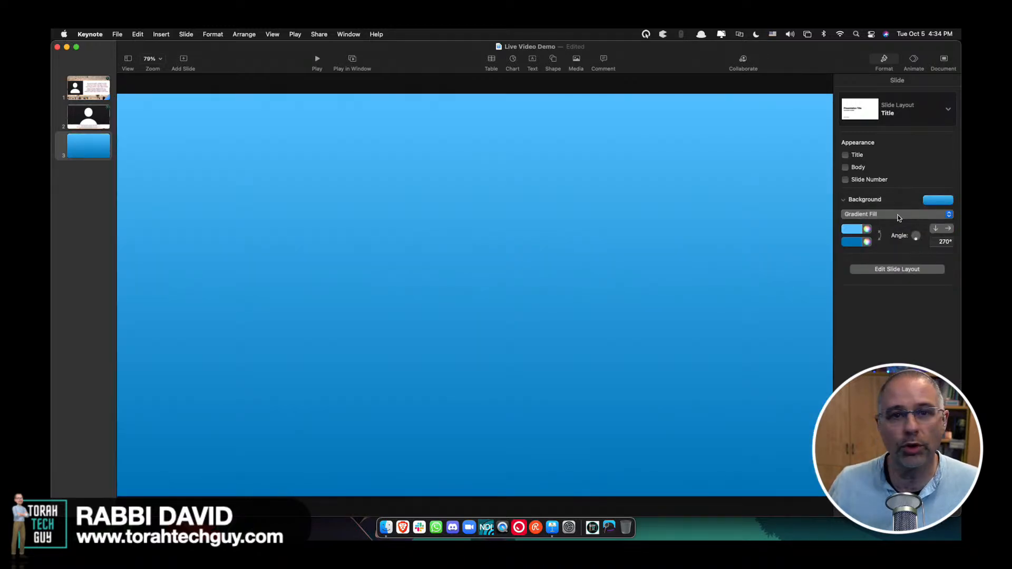
- Change the slide background to an image fill using kotel.jpeg from Downloads
click(900, 216)
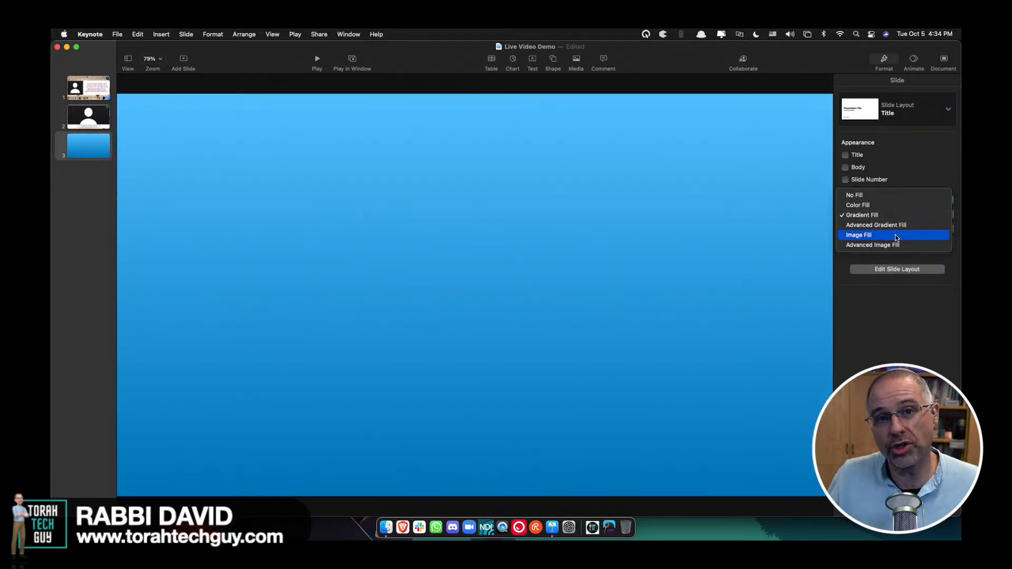
click(895, 235)
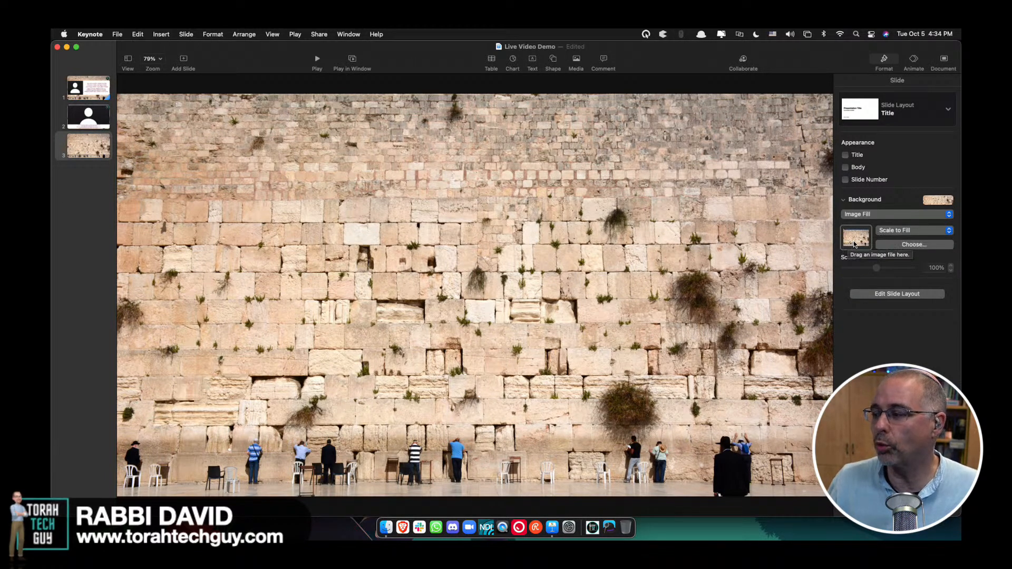
click(907, 245)
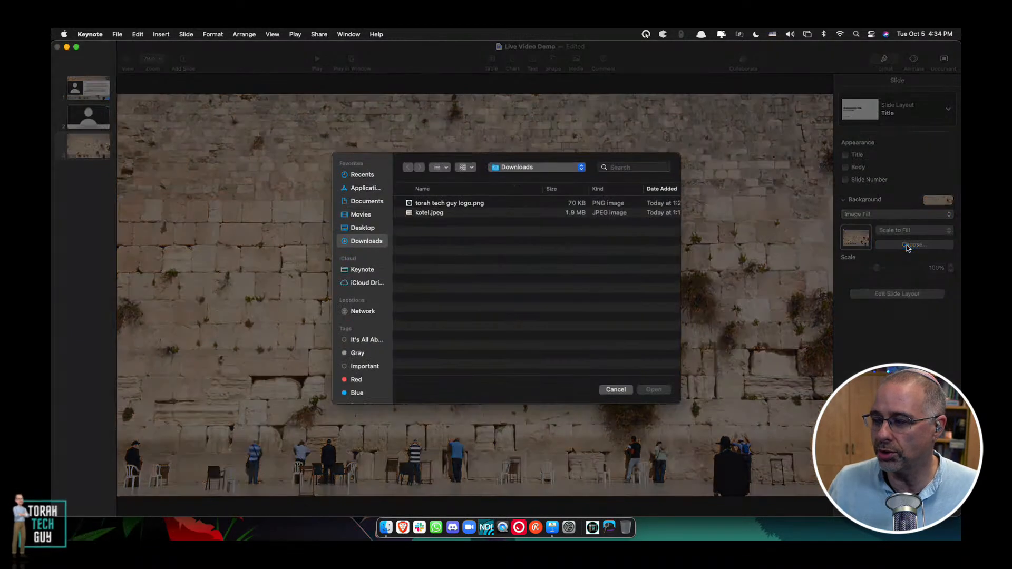
double_click(436, 212)
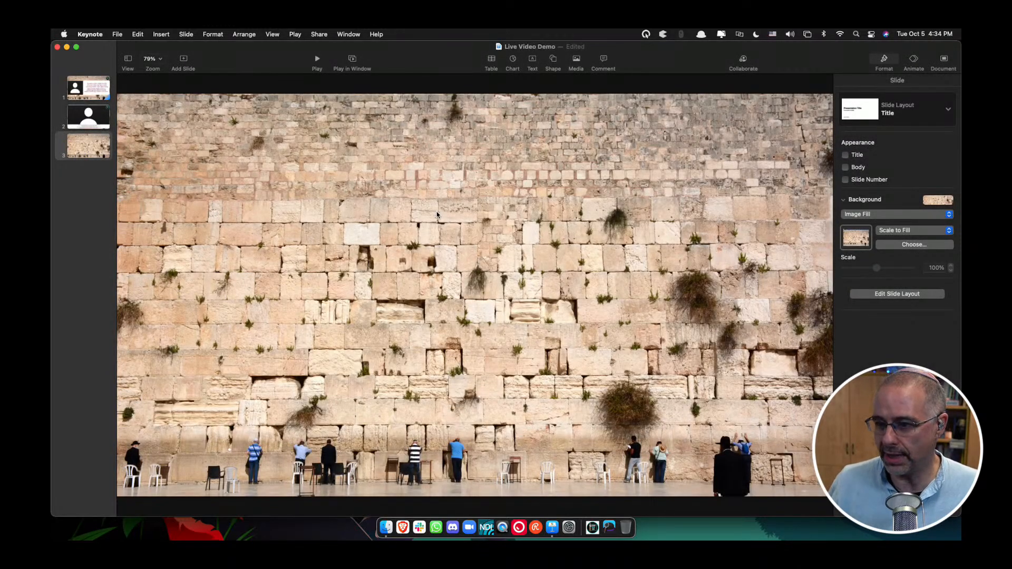
- Insert a rounded rectangle on the third slide, enlarge it to cover most of the right half, and centre it vertically
click(89, 88)
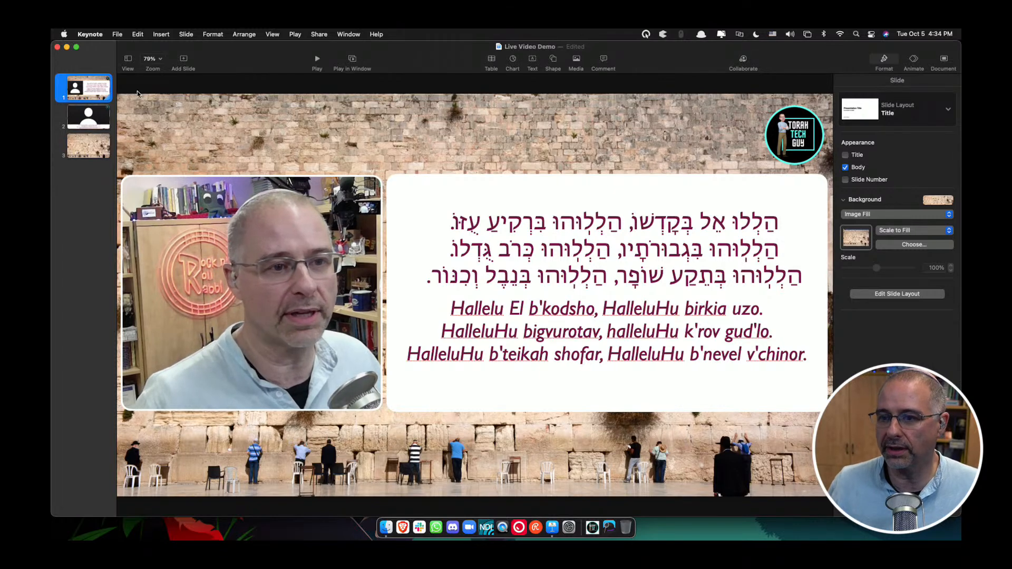
click(93, 139)
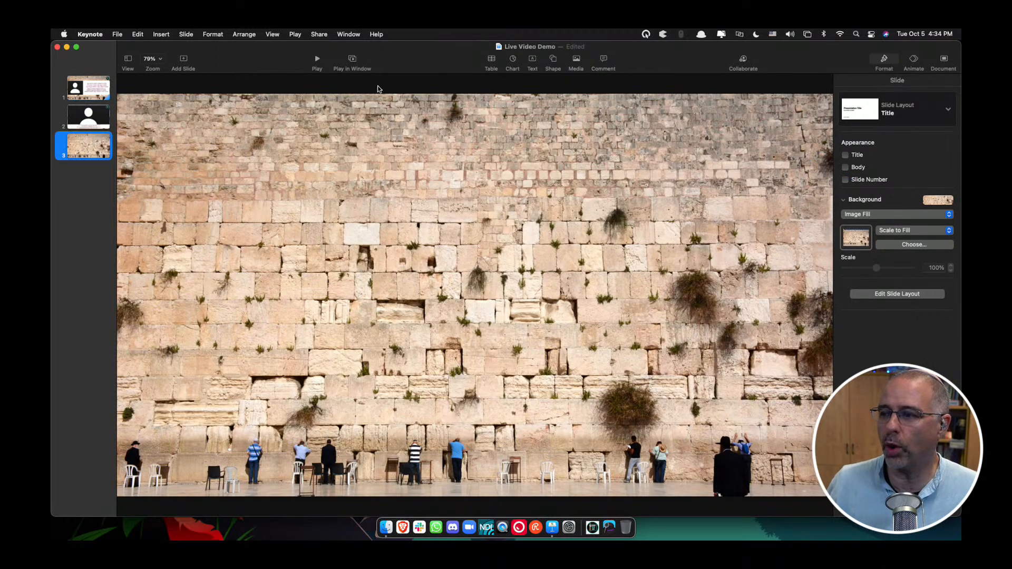
click(552, 60)
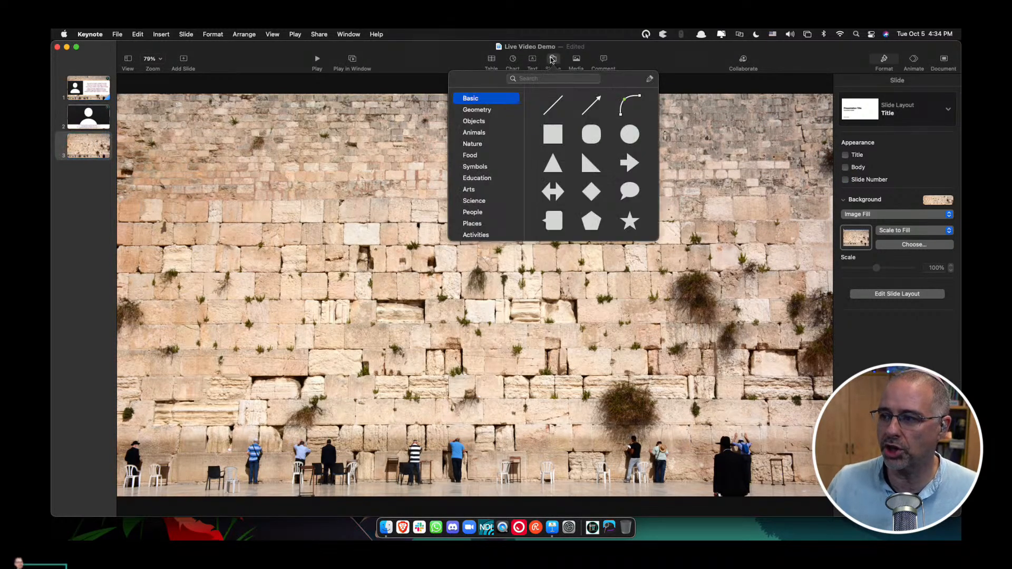
click(591, 134)
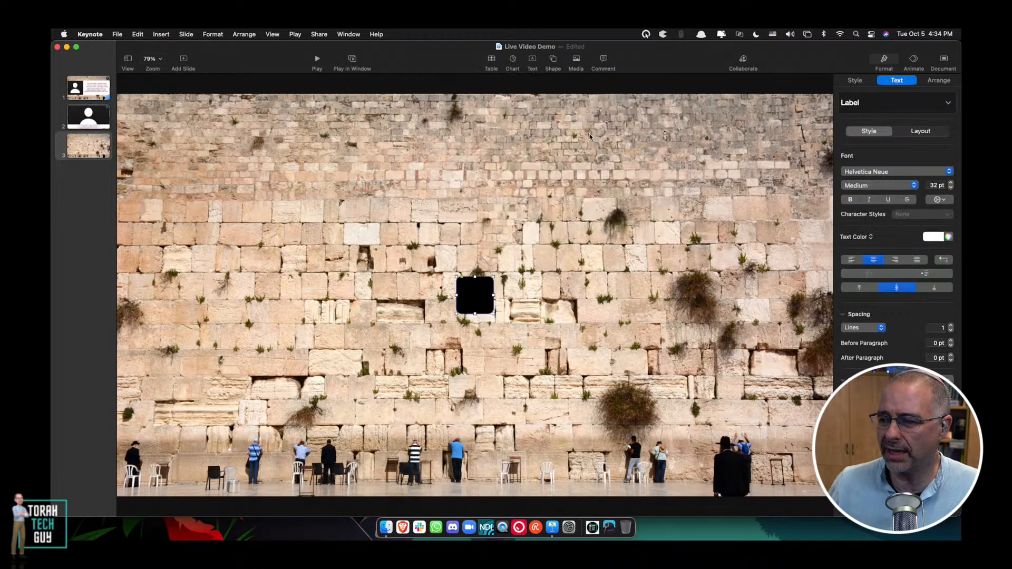
drag(473, 298, 449, 228)
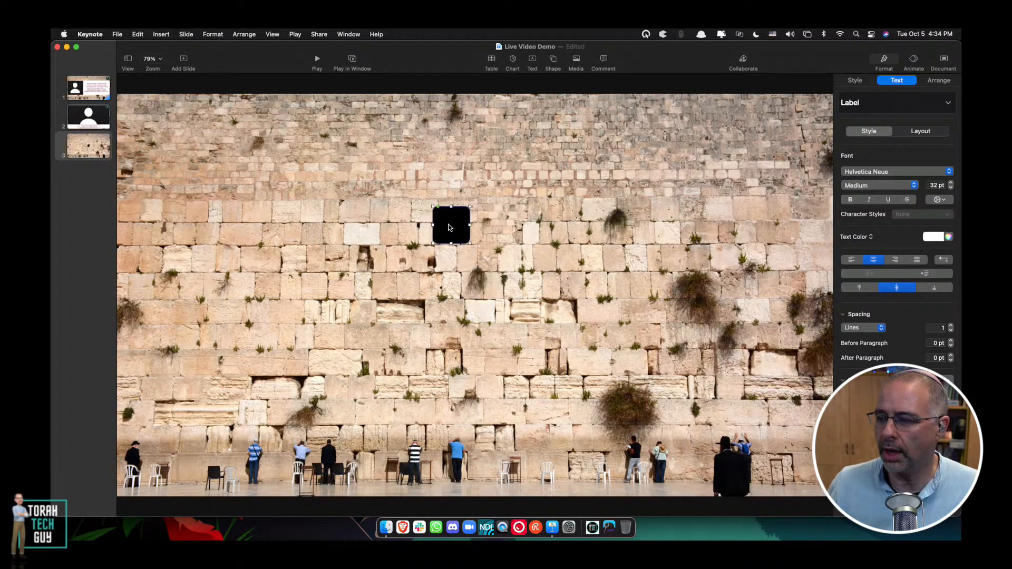
click(469, 248)
click(468, 244)
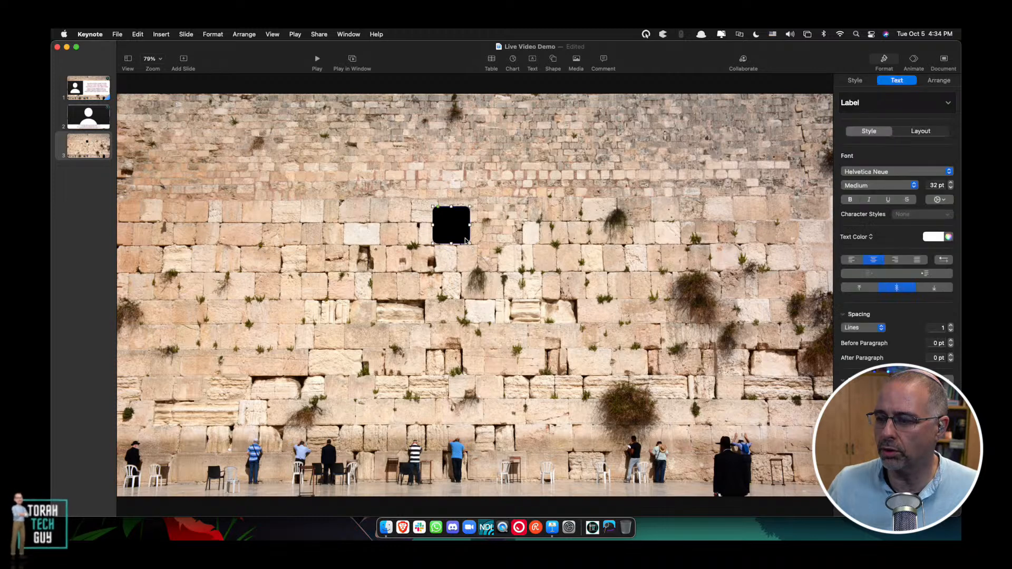
drag(468, 245, 824, 437)
drag(683, 329, 682, 305)
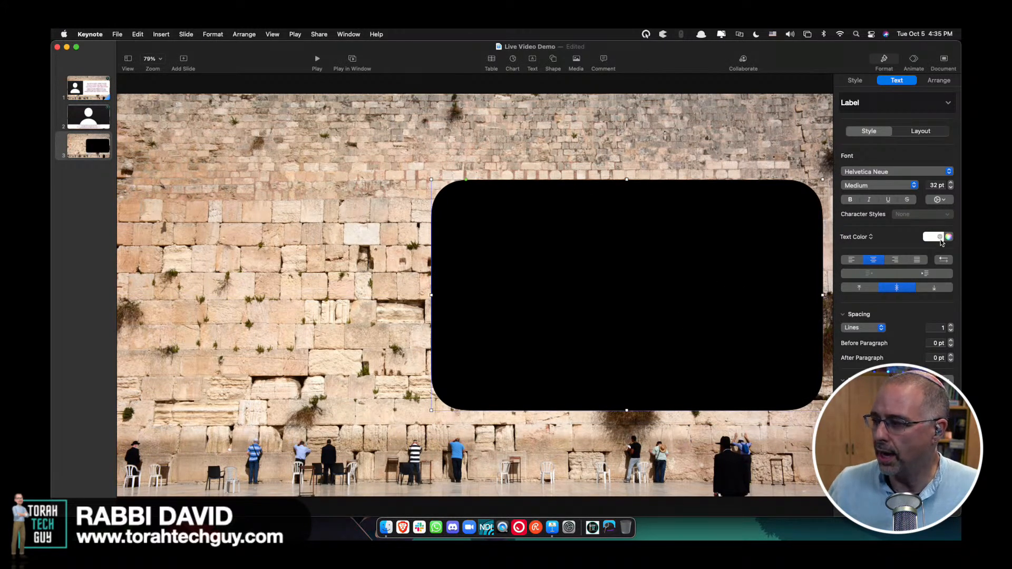
- Change the rounded rectangle's fill colour to white
click(855, 80)
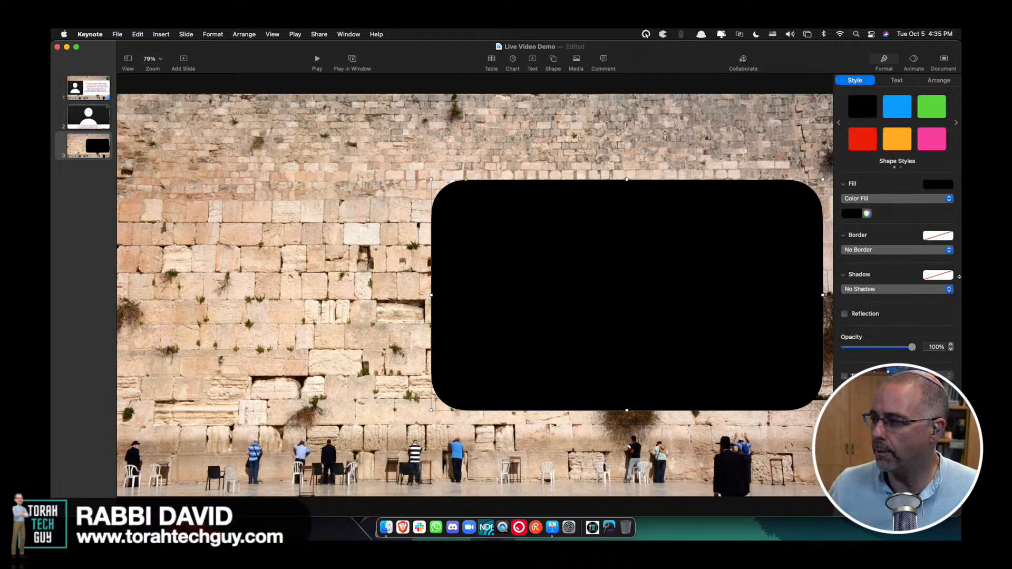
click(948, 185)
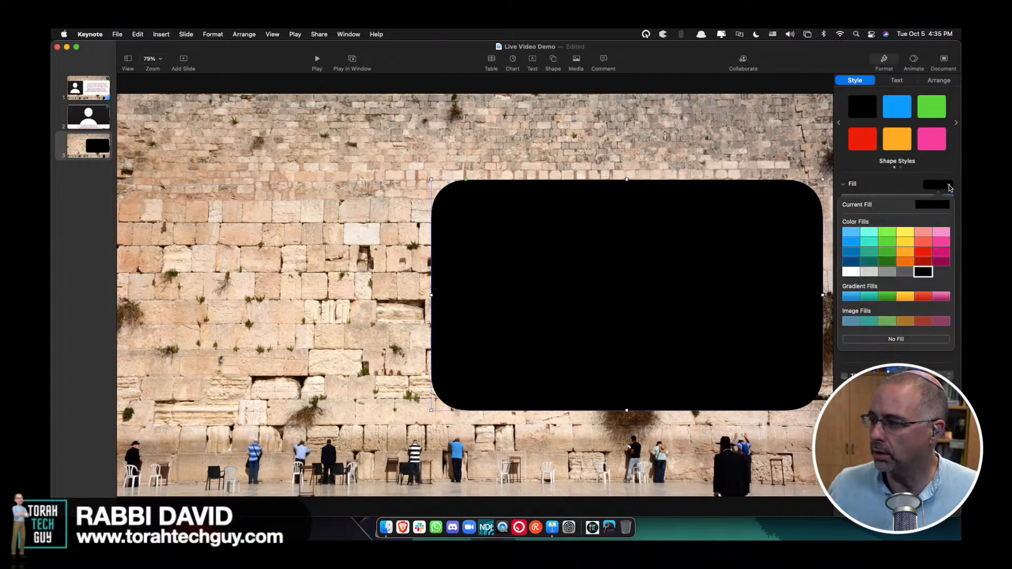
click(852, 273)
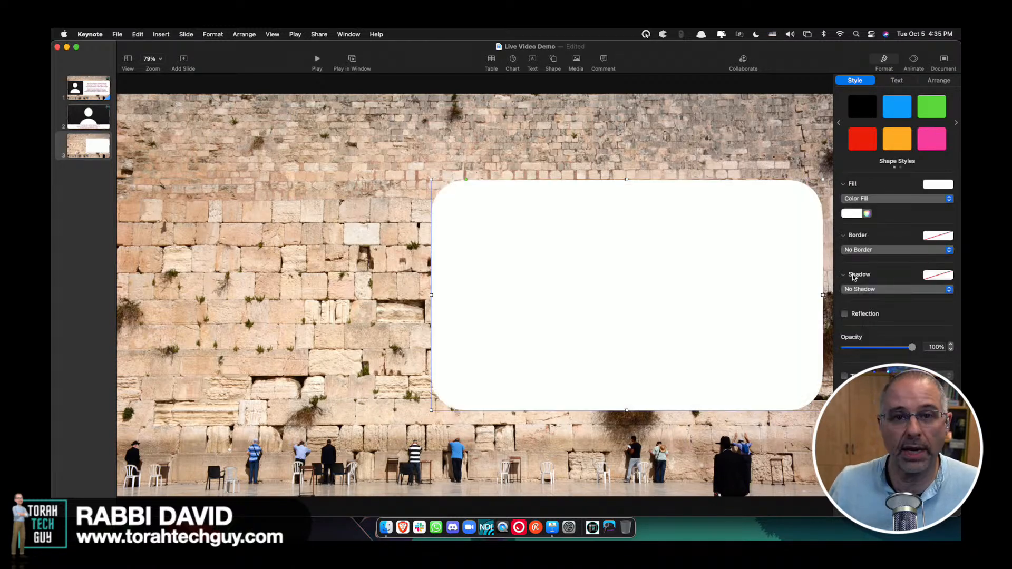
click(561, 173)
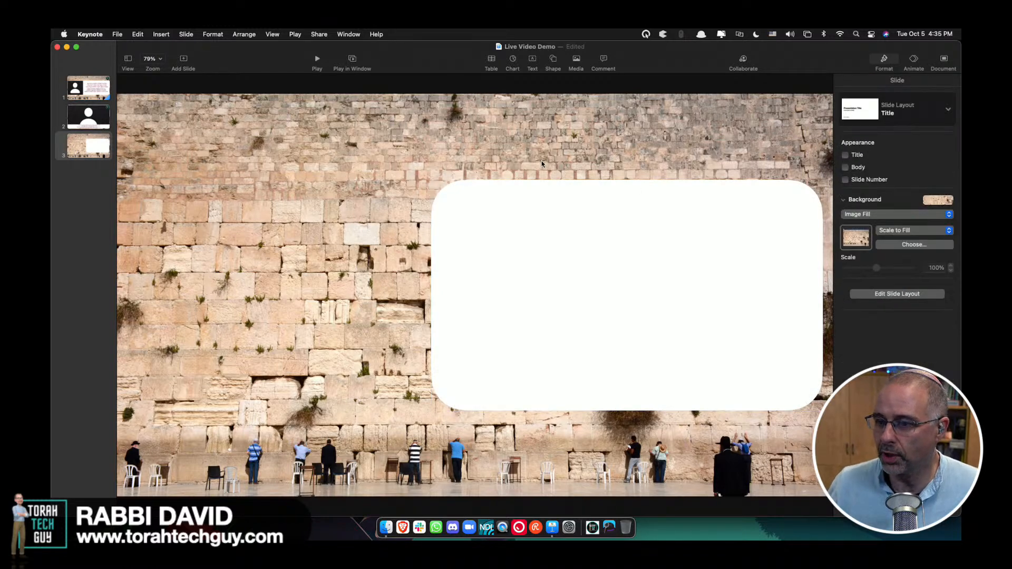
- Copy all the Hebrew and transliterated verse text from slide 1 into the white rectangle on slide 3
click(99, 88)
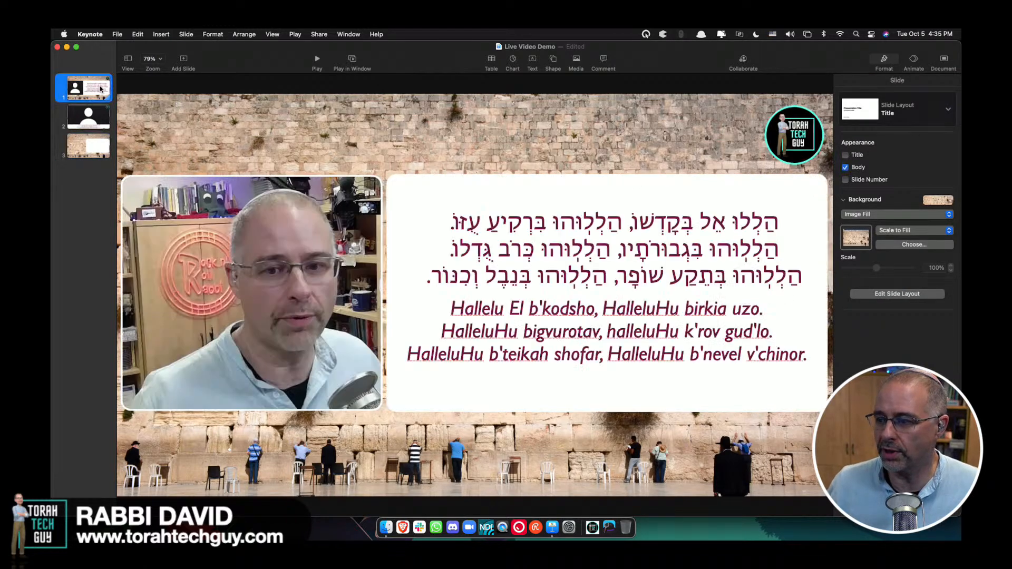
double_click(546, 241)
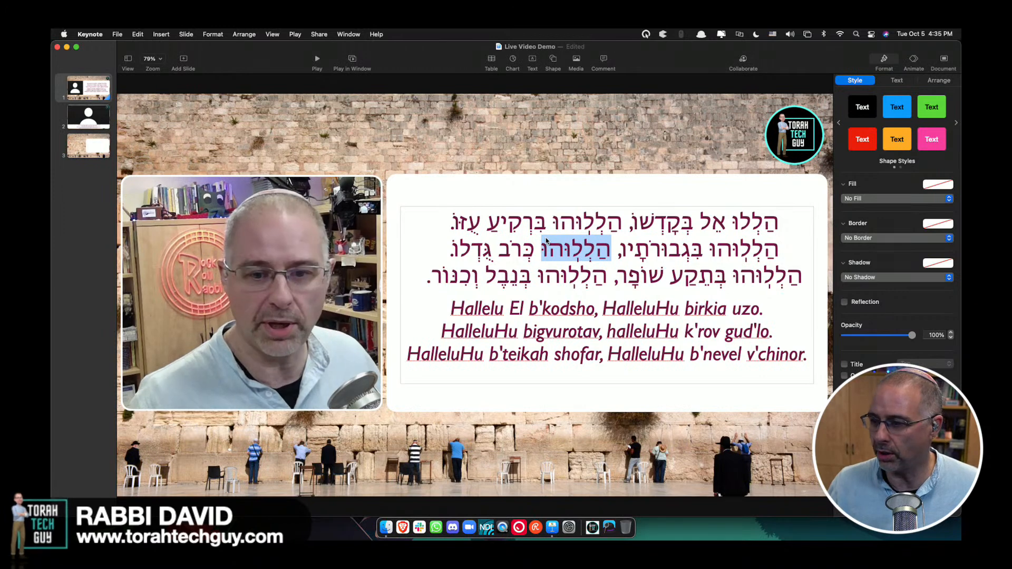
key(super+a)
key(super+c)
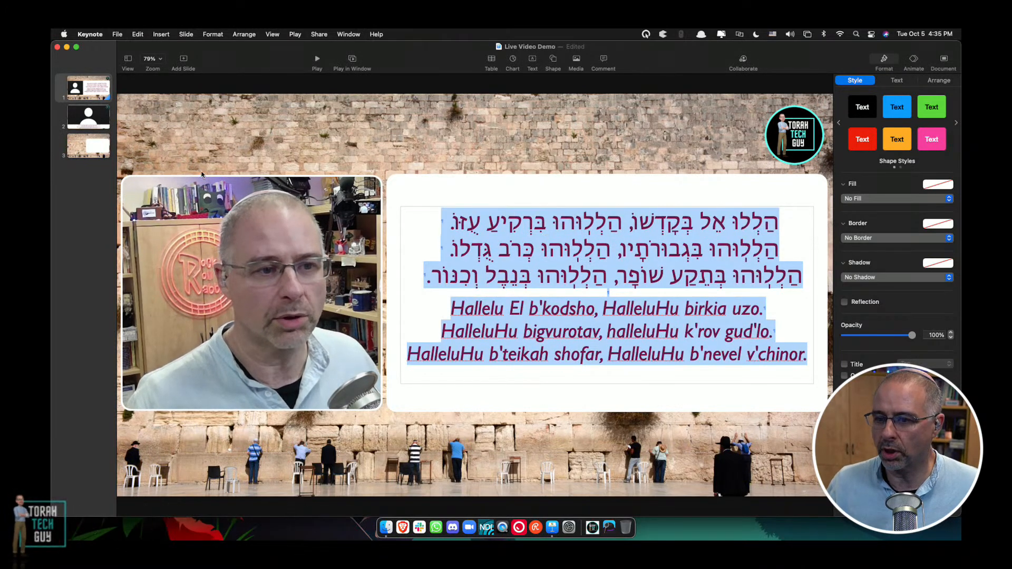
click(102, 141)
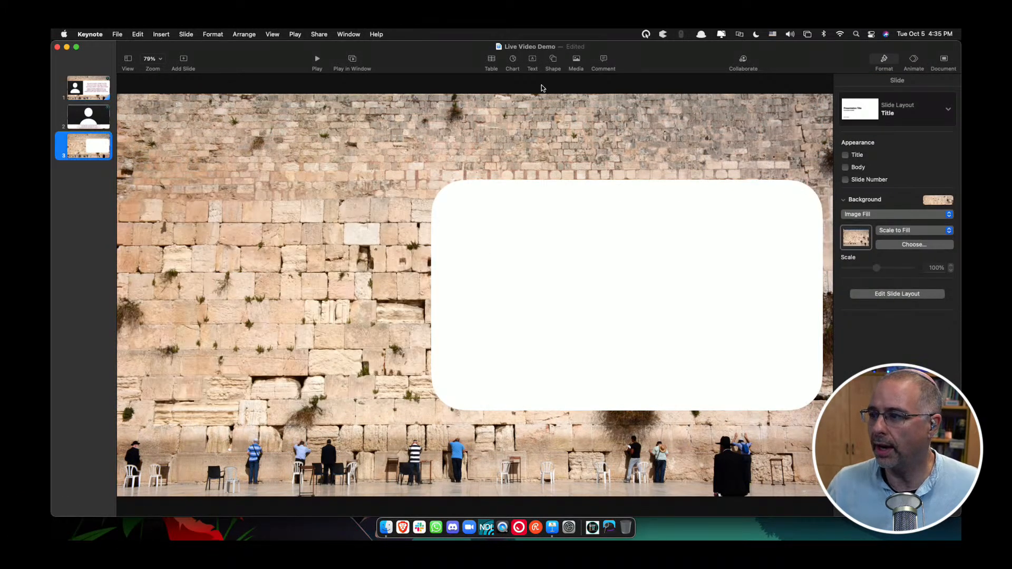
click(635, 245)
click(630, 263)
key(super+v)
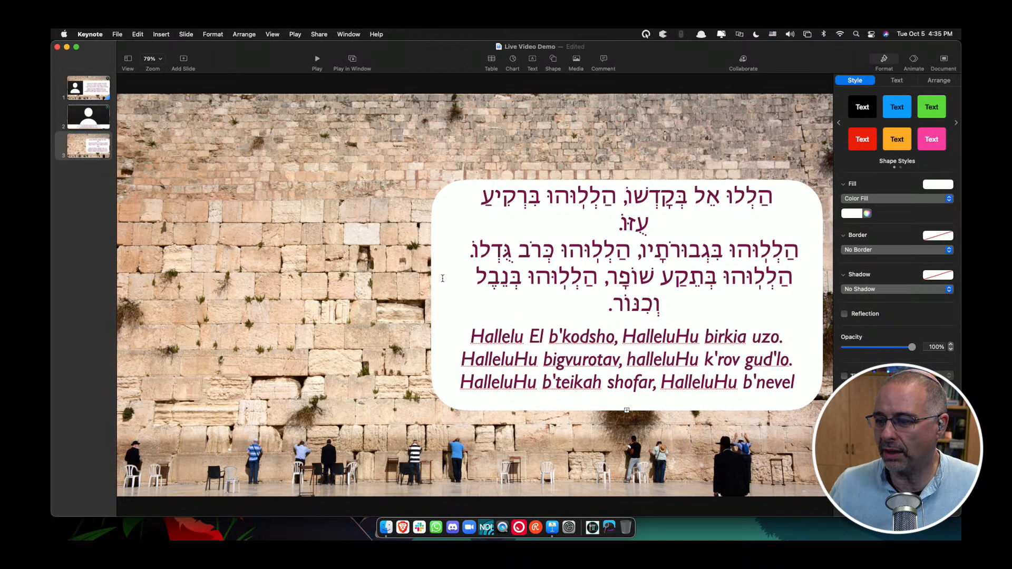
- Widen the white rectangle by extending its left edge so each verse fits on one line
click(416, 286)
click(434, 291)
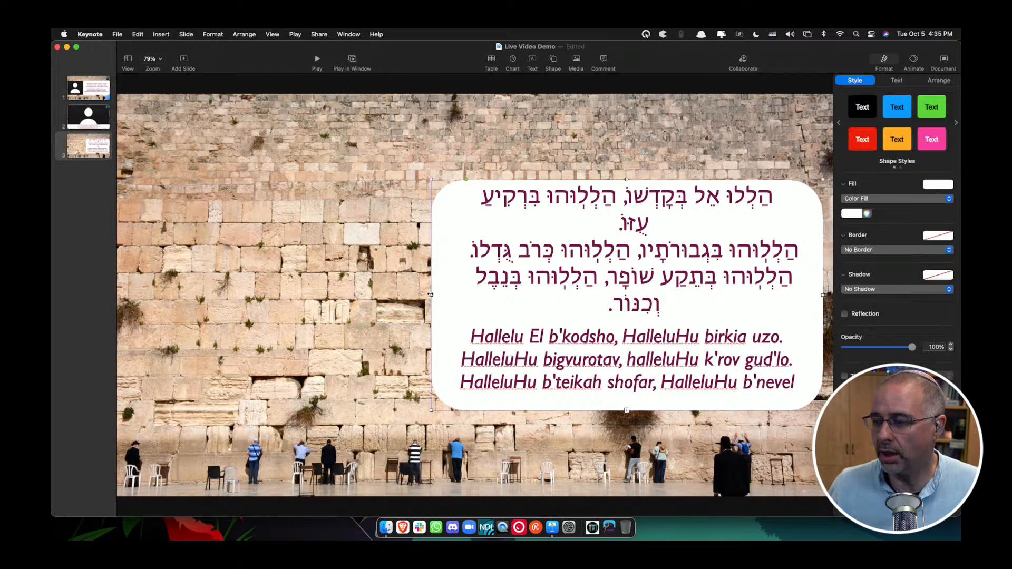
drag(431, 296, 397, 296)
click(368, 313)
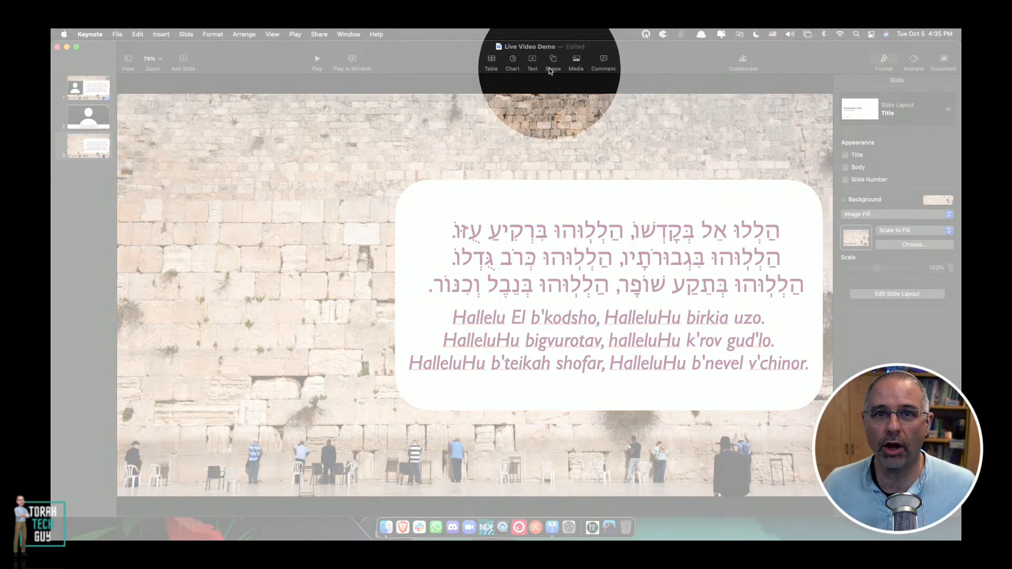
- Insert a live video on slide 3, shrink it to about half size, and place it left of the text rectangle
click(577, 61)
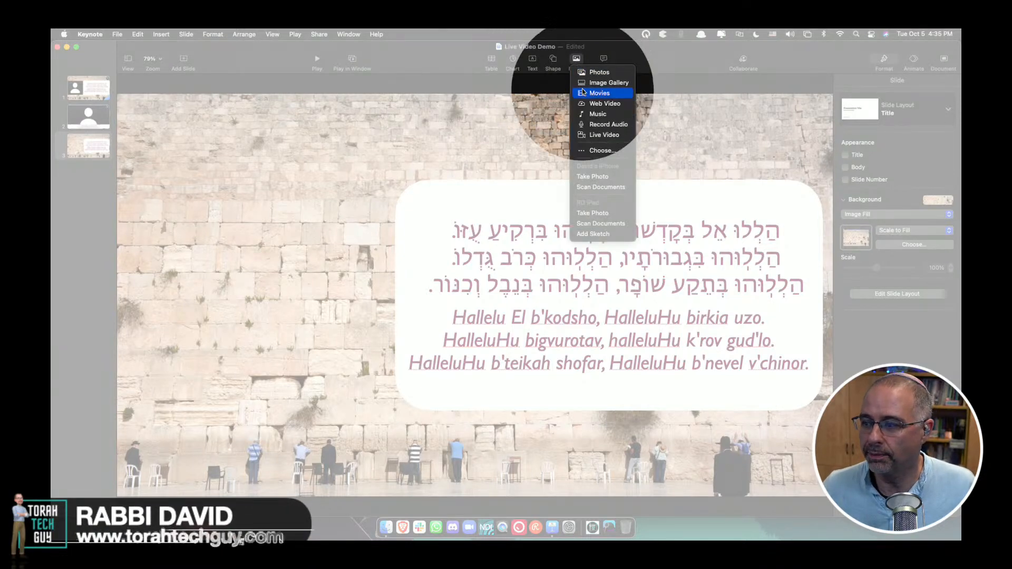
click(601, 136)
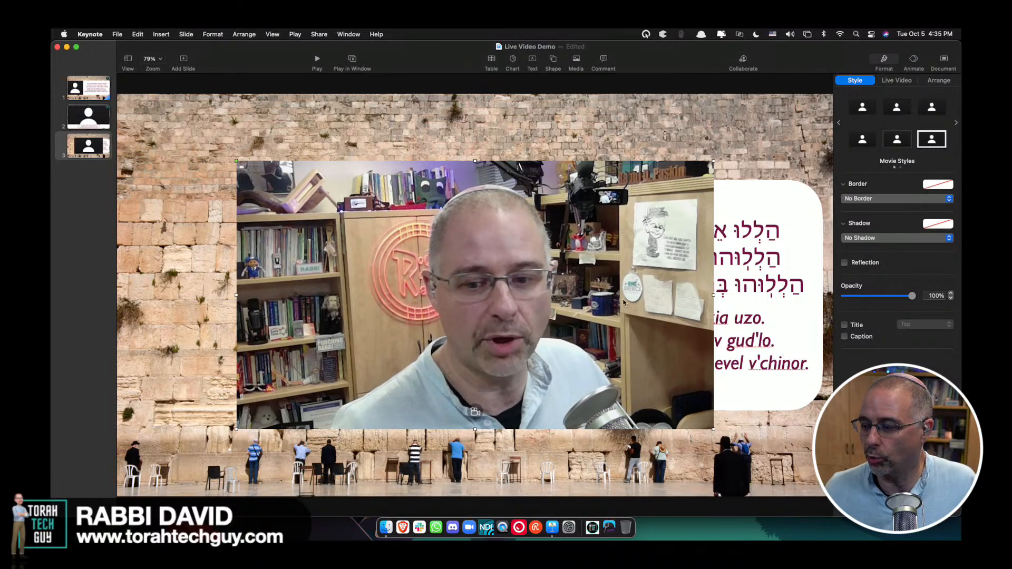
drag(713, 427, 465, 308)
drag(369, 257, 271, 292)
- Reduce the corner radius of the white text rectangle to about 36 pt
click(431, 211)
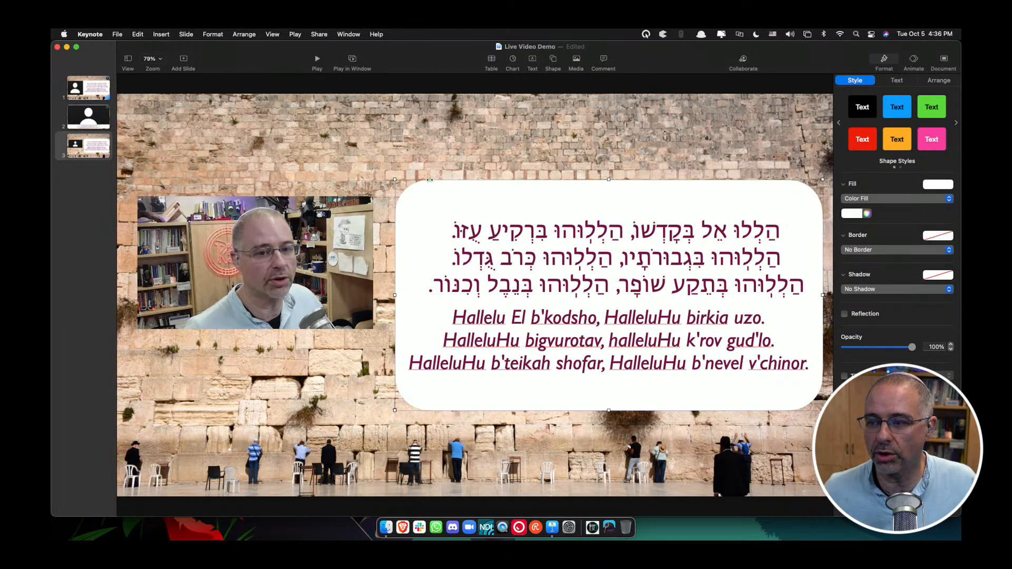
drag(430, 180, 409, 181)
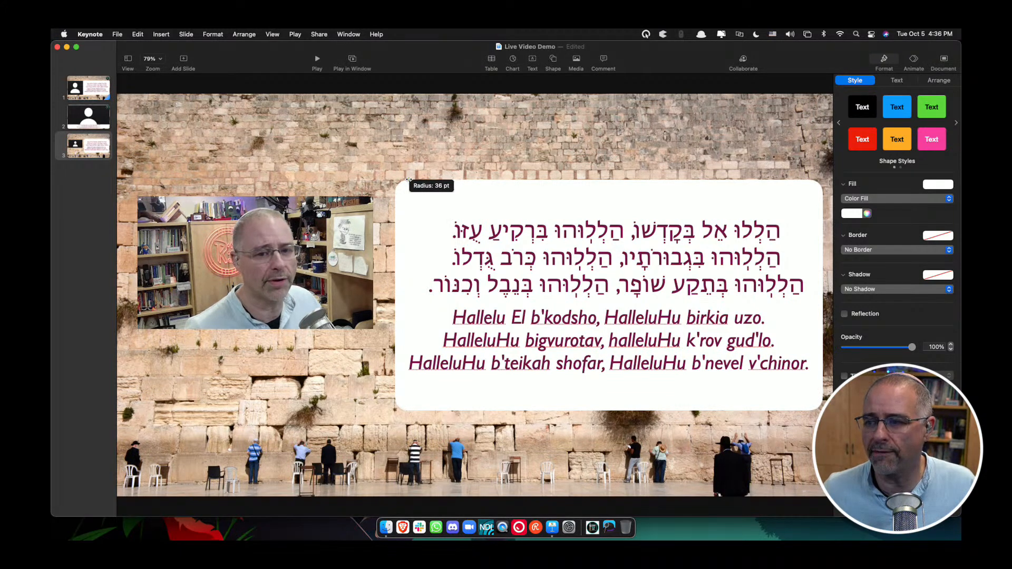
drag(409, 181, 408, 180)
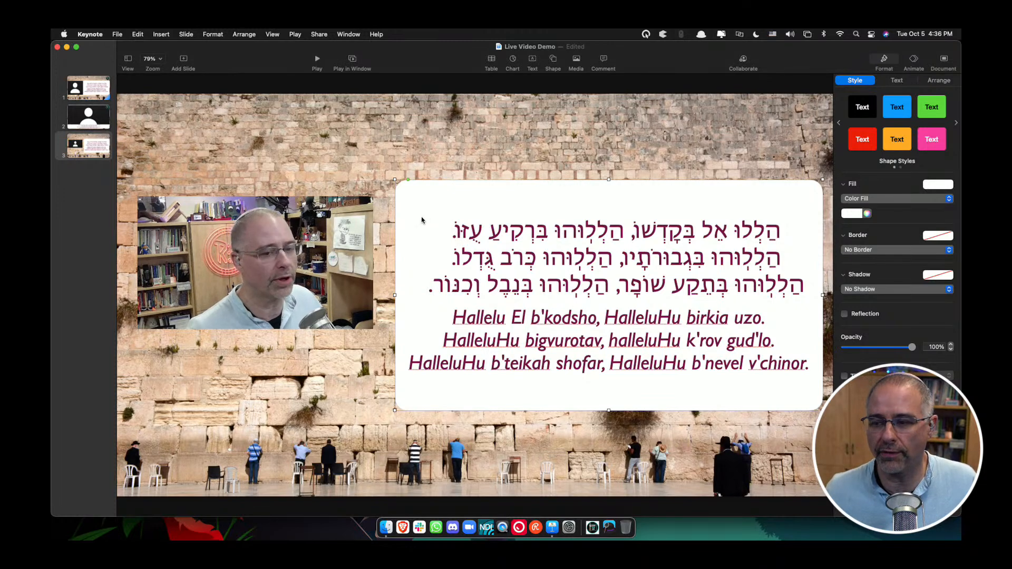
- Add a white line border of 5 pt to the live video on slide 3
click(312, 239)
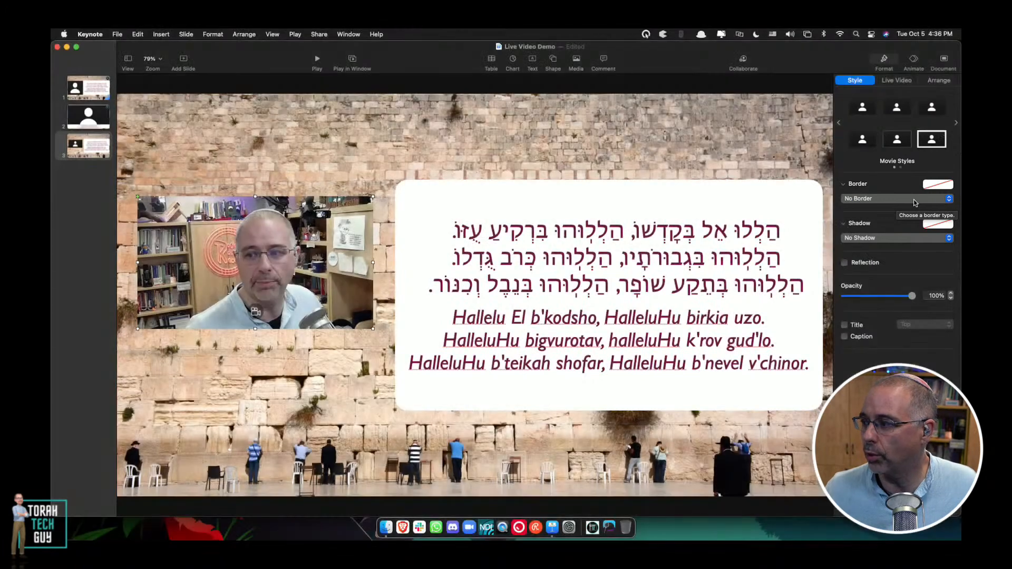
click(905, 199)
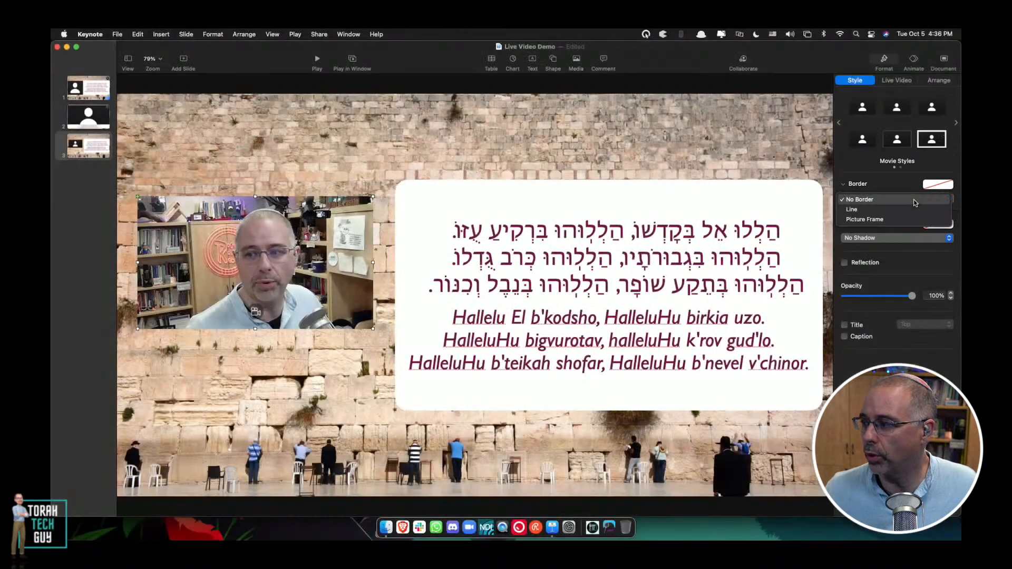
click(904, 211)
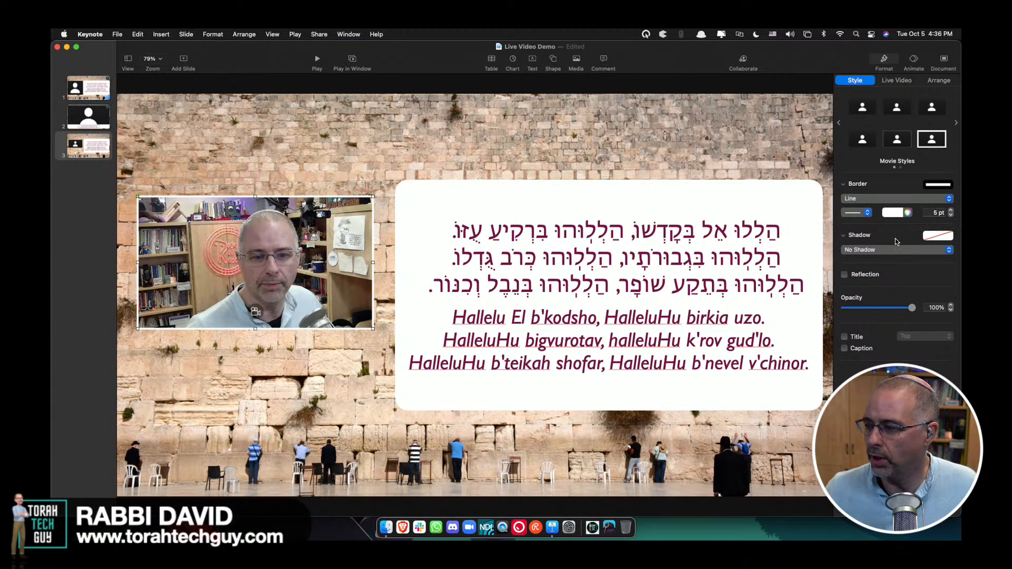
- Try the reflection effect on the live video
click(845, 275)
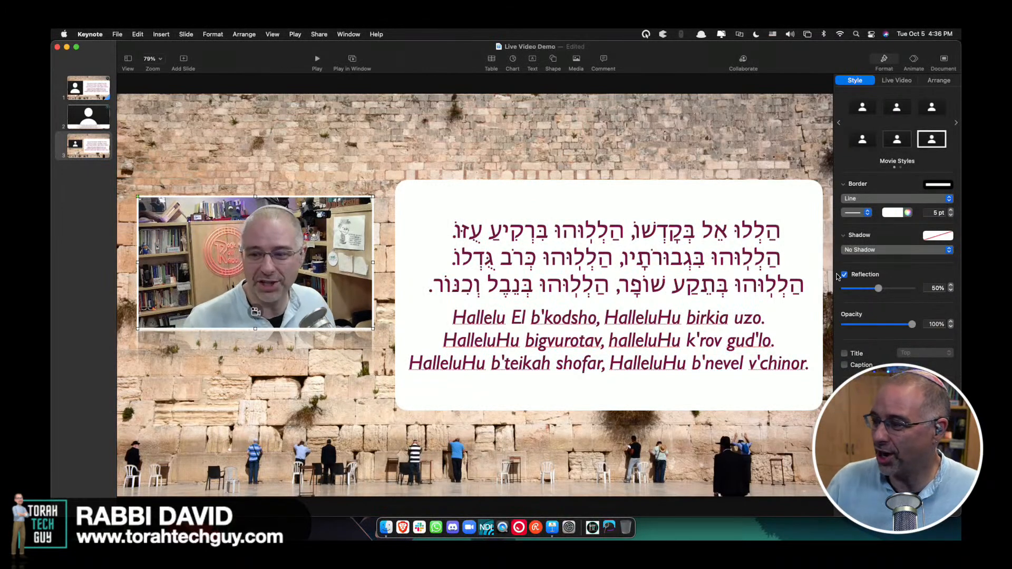
click(845, 275)
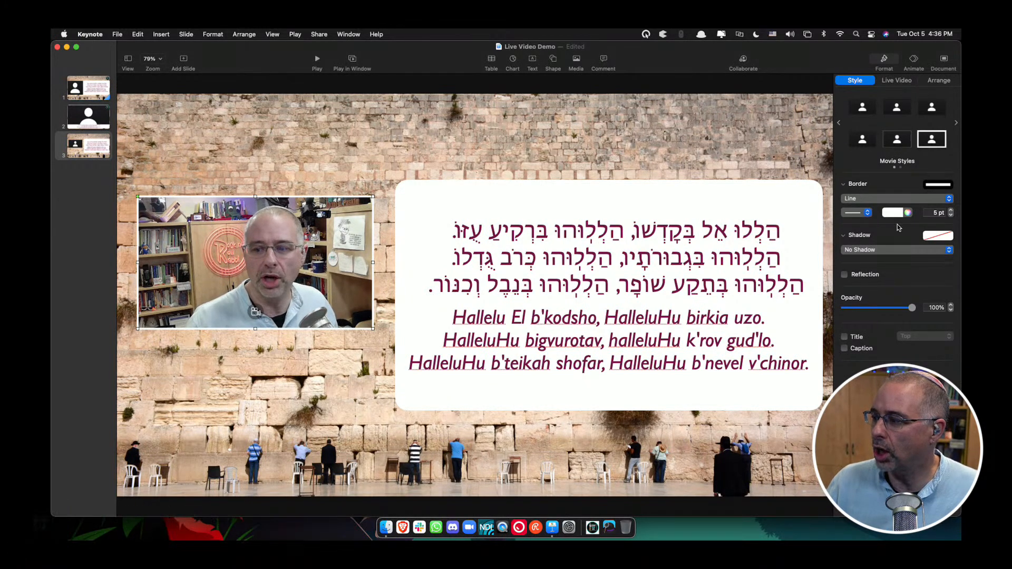
right_click(254, 268)
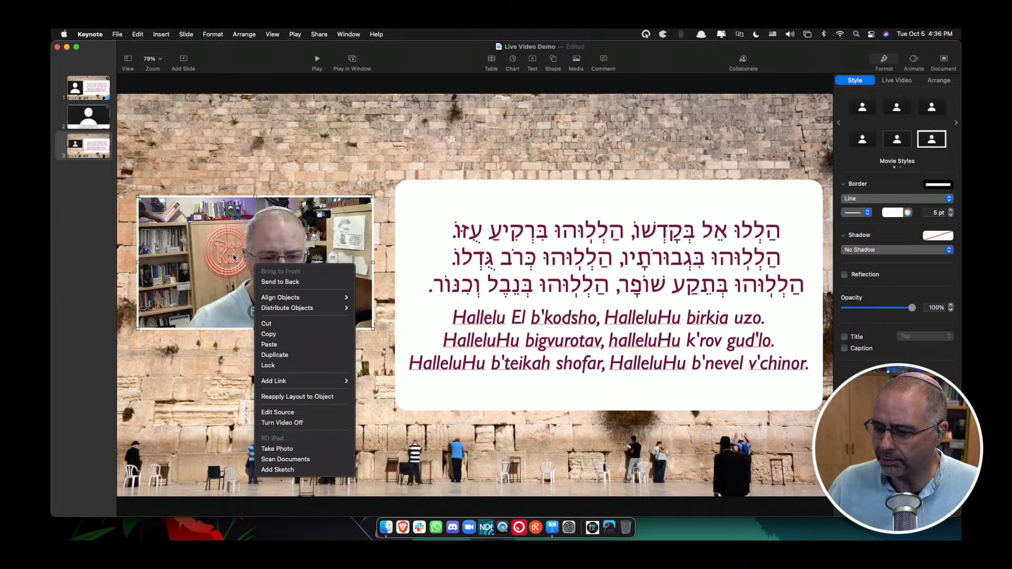
click(234, 258)
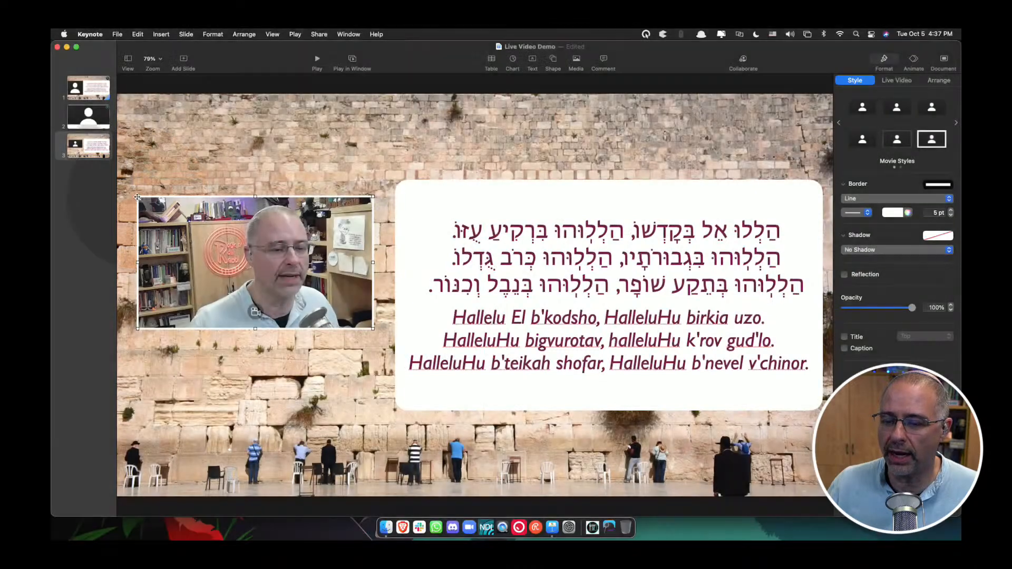
- Round the corners of the live video to a radius of about 25 pt
drag(137, 197, 137, 197)
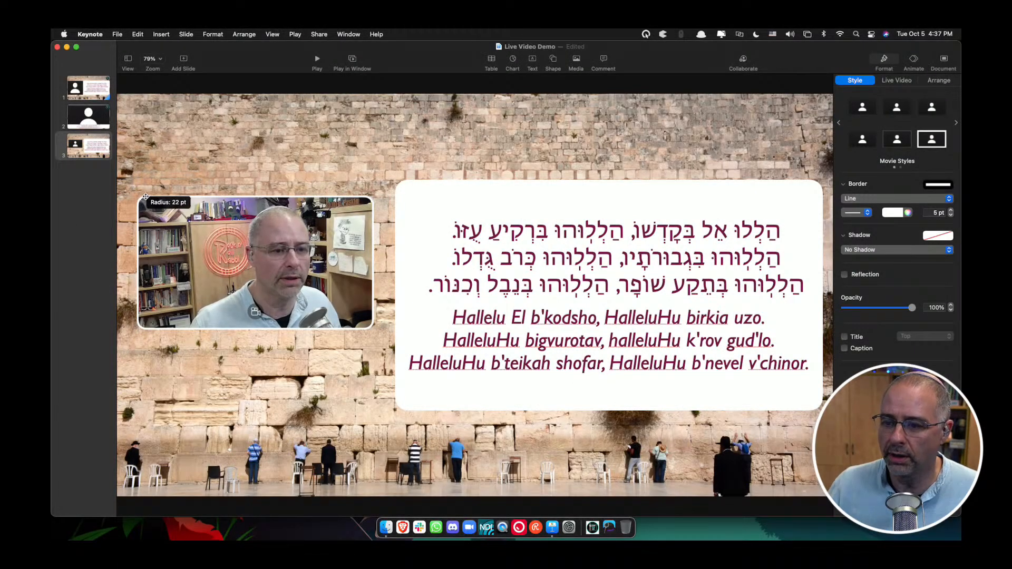
drag(160, 196, 148, 196)
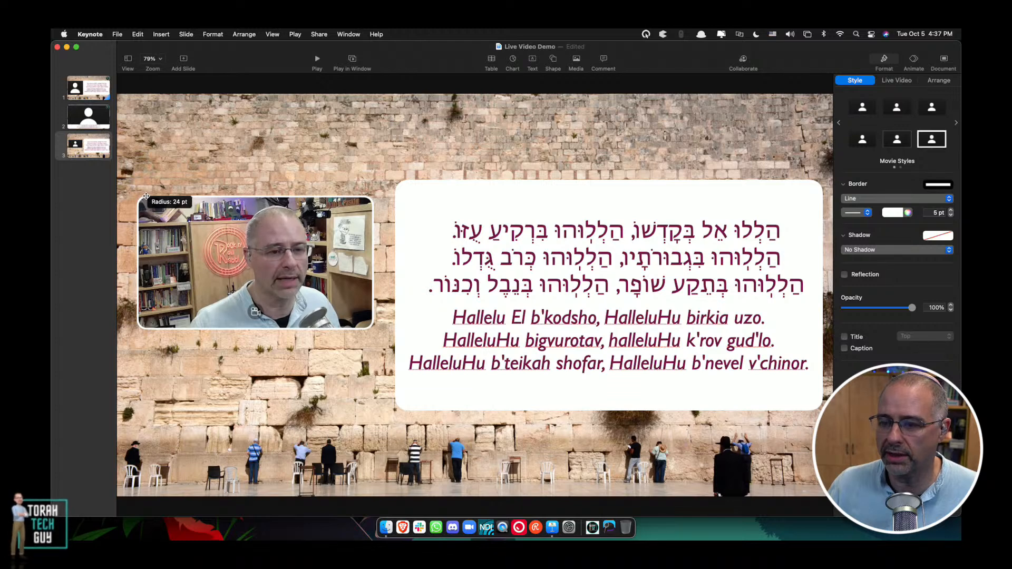
drag(146, 196, 147, 197)
- Move the live video up level with the text rectangle's top edge and enlarge it slightly
drag(278, 273, 277, 257)
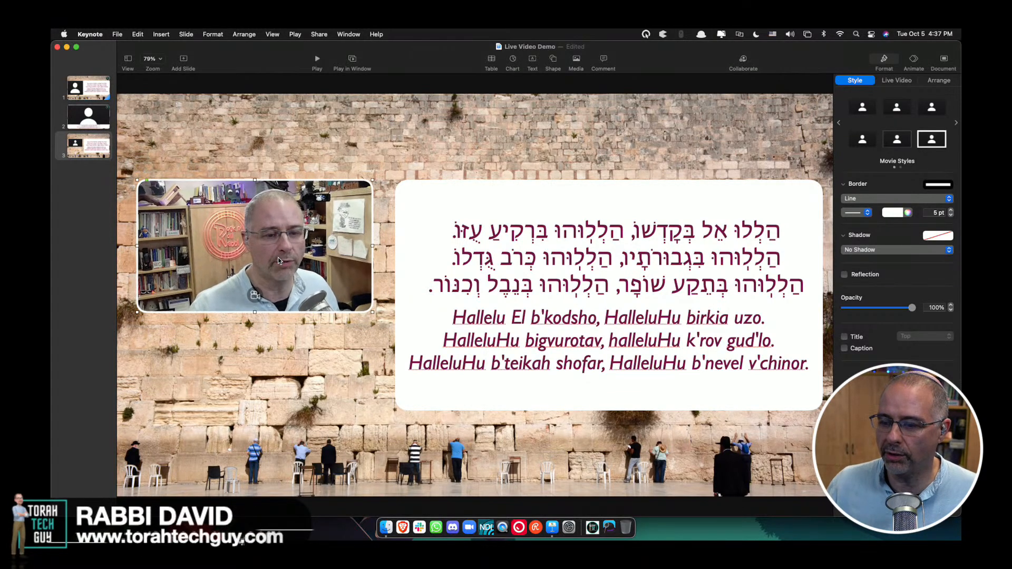
mouse_move(372, 311)
mouse_down()
mouse_move(407, 338)
mouse_move(369, 309)
mouse_move(395, 327)
mouse_move(385, 320)
mouse_up()
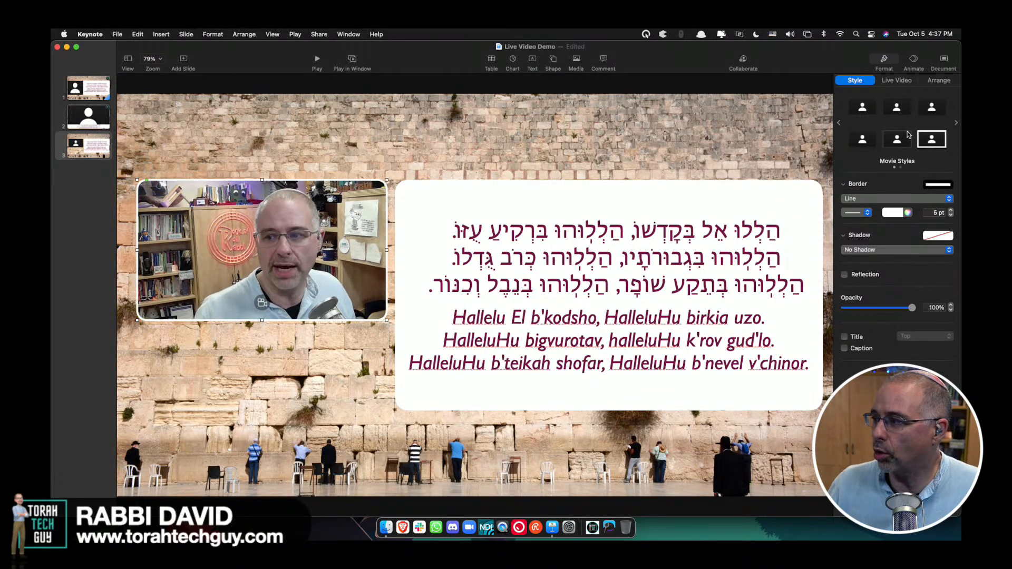
- Try the 4:3 and Circle masks on the live video
click(899, 85)
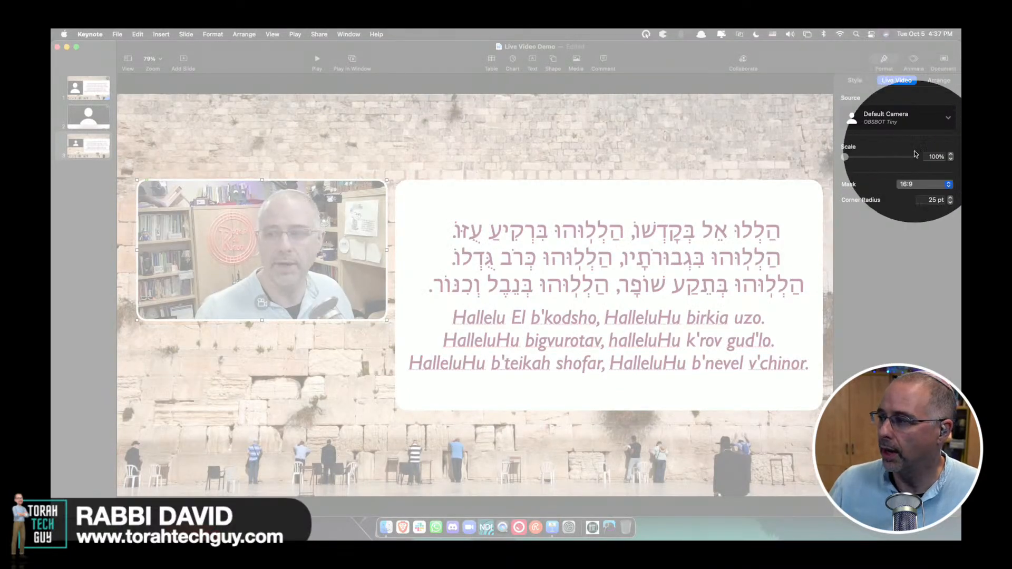
click(932, 183)
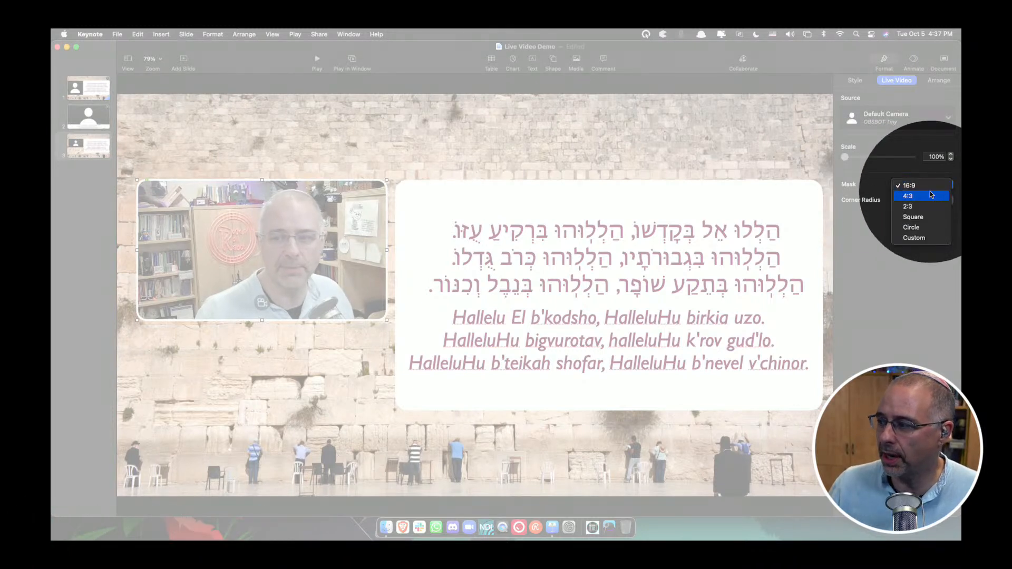
click(931, 196)
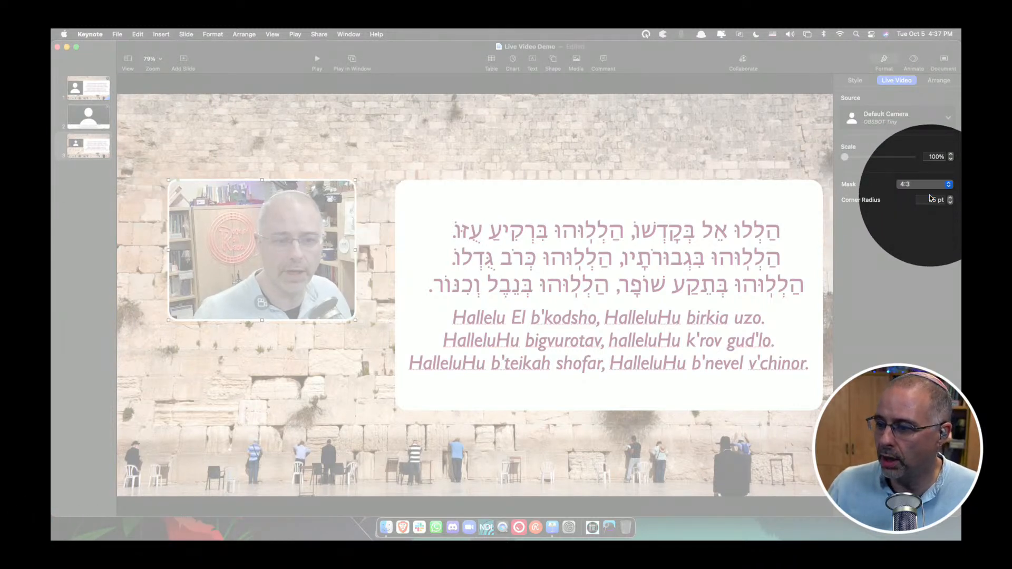
click(931, 184)
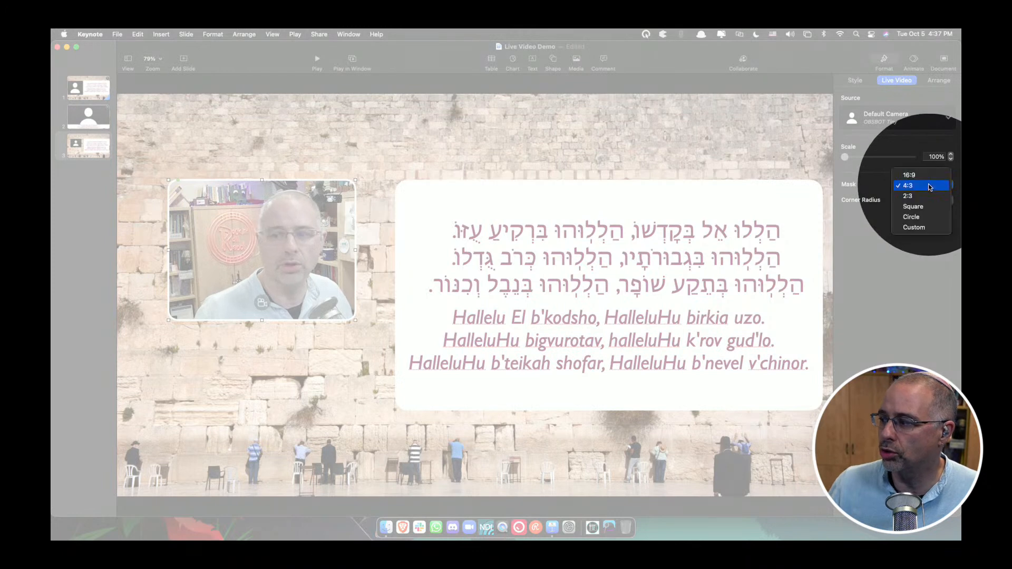
click(928, 217)
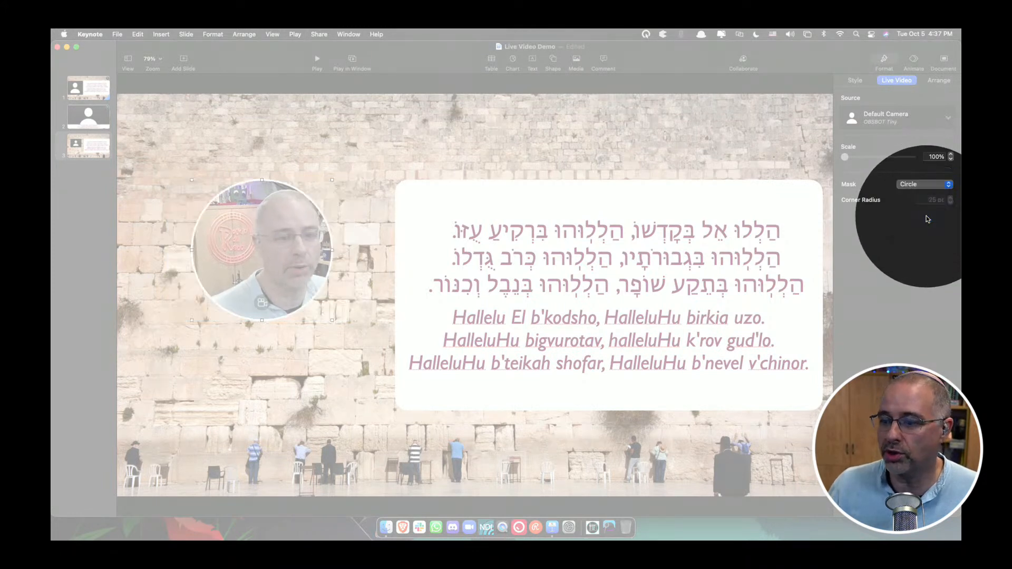
- Apply a Custom mask to the live video, stretch it to the text rectangle's height, widen it leftward, and adjust the picture inside
click(926, 186)
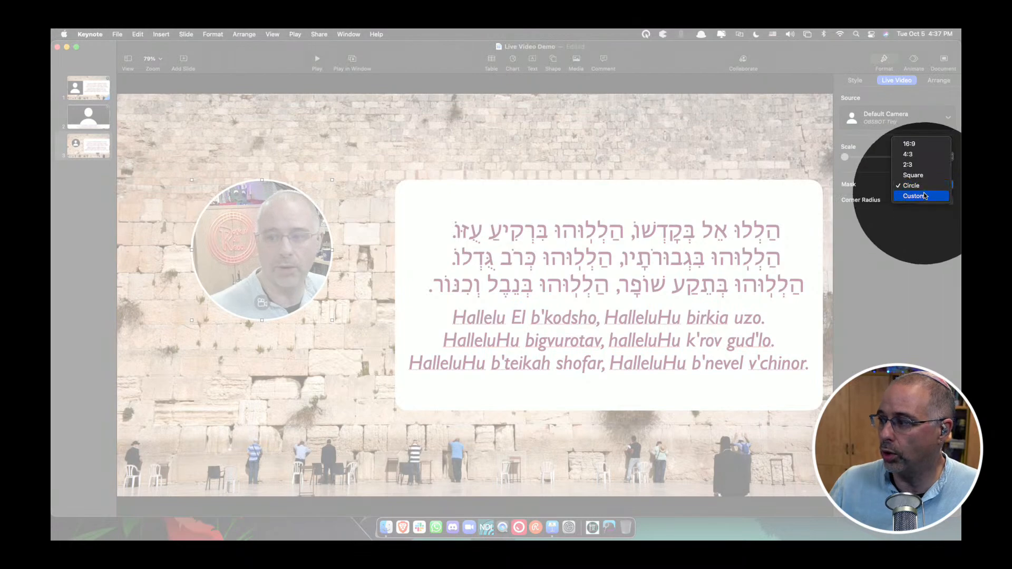
click(923, 196)
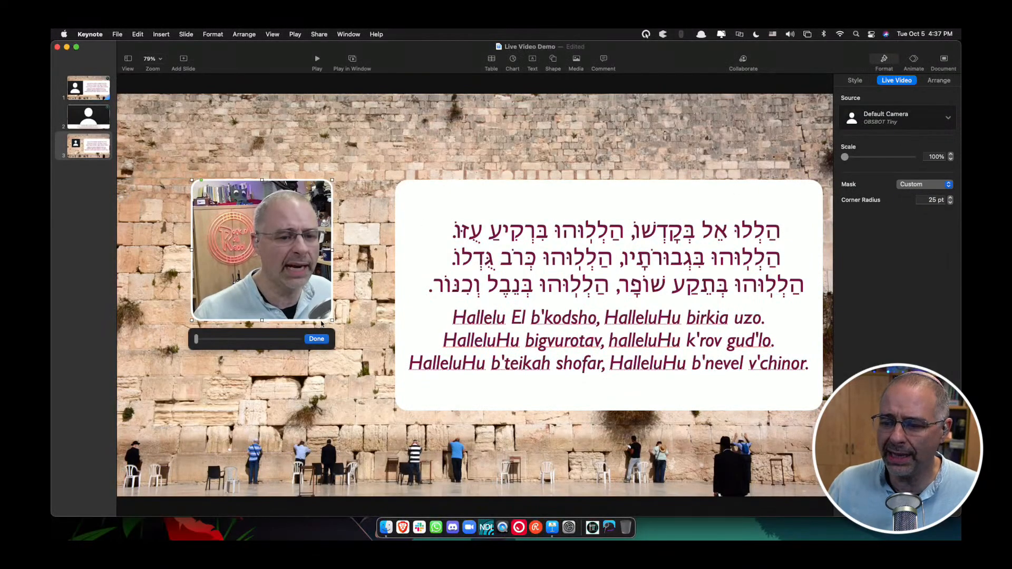
drag(333, 320, 373, 412)
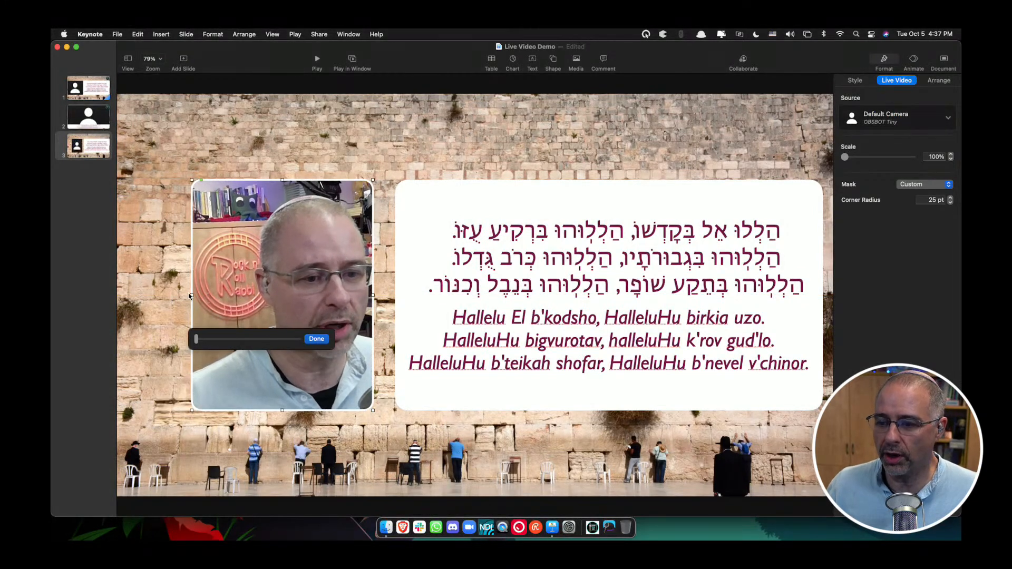
drag(191, 294, 138, 294)
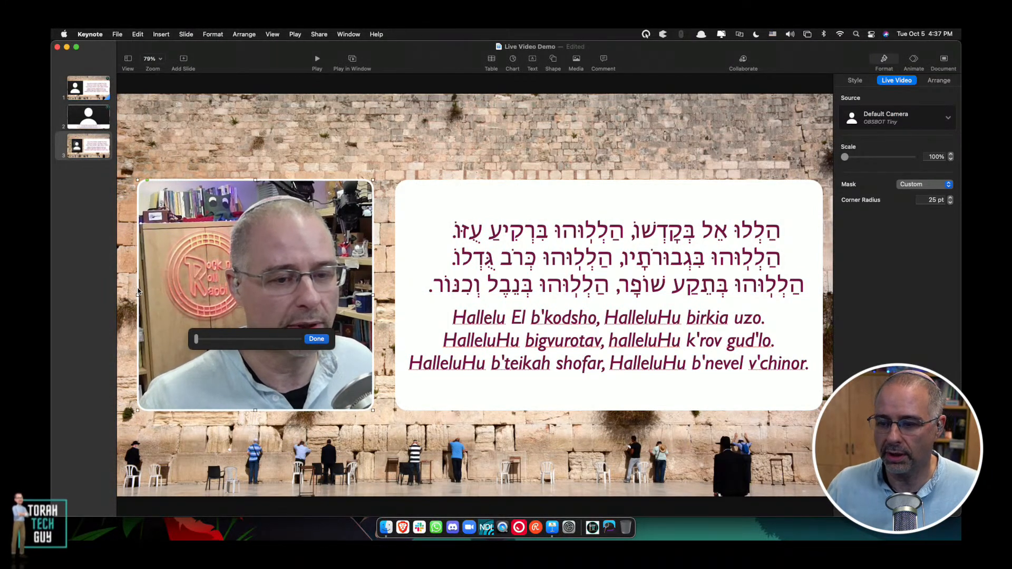
drag(226, 312, 267, 274)
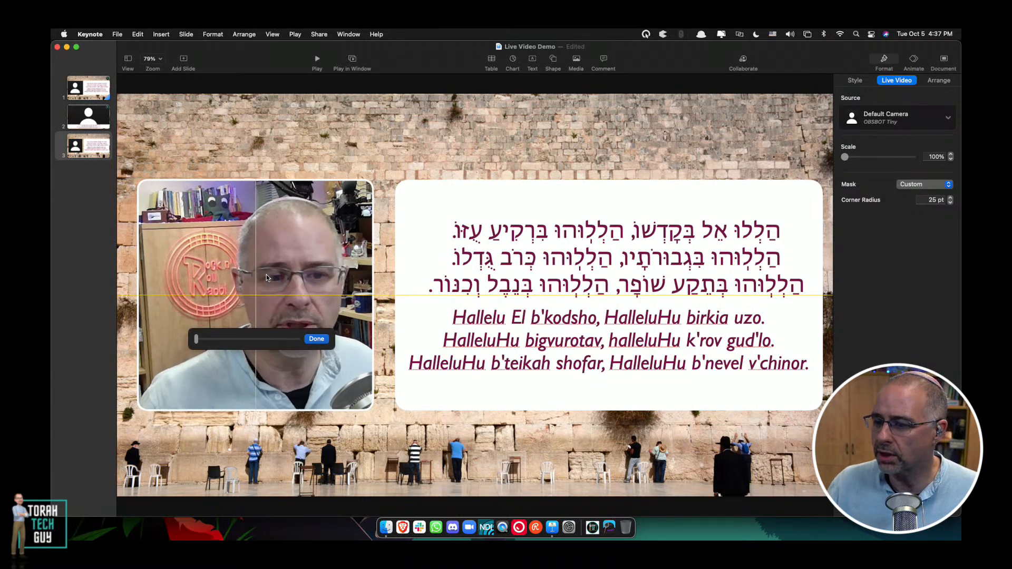
- Extend the left edge of the white text rectangle closer to the live video
click(405, 283)
drag(394, 294, 383, 295)
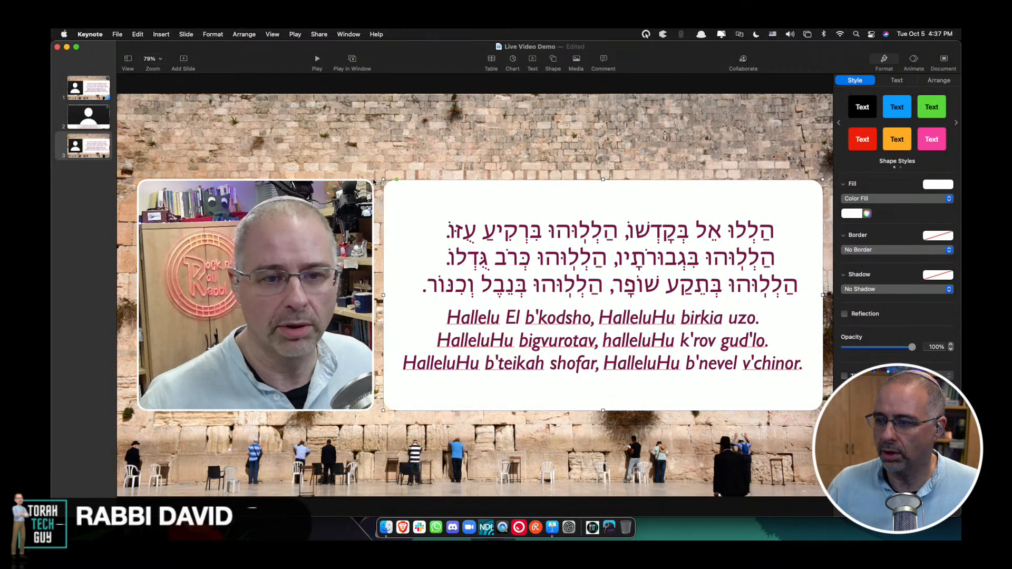
click(348, 166)
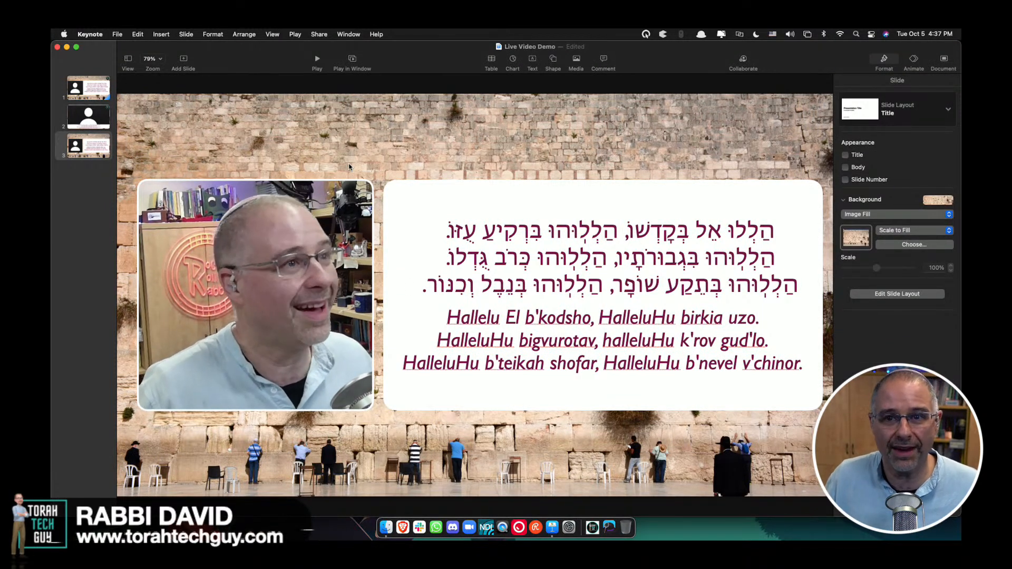
- Check slide 1 as the reference, and insert torah tech guy logo.png from Downloads onto slide 3
click(98, 91)
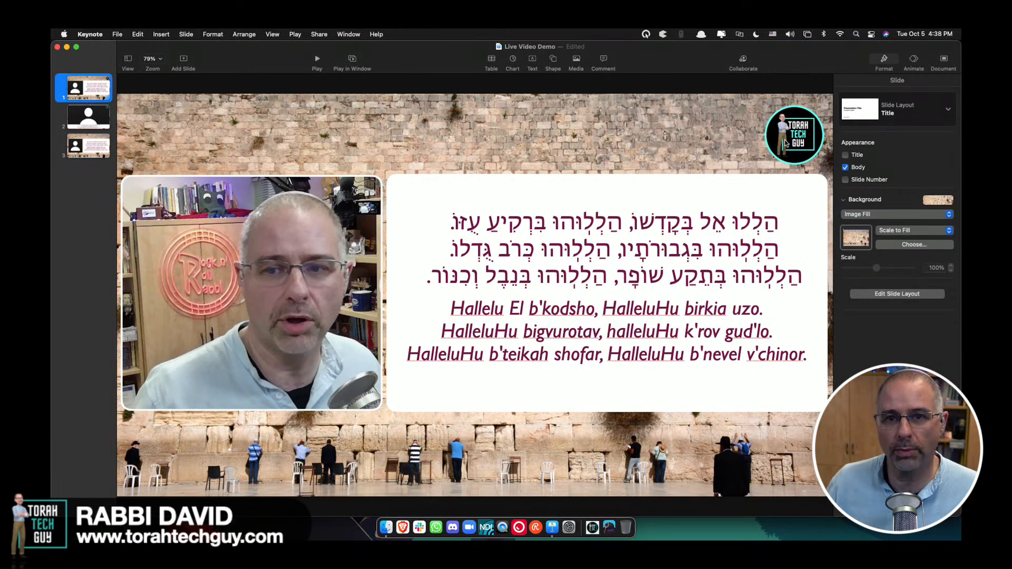
click(95, 148)
key(F1)
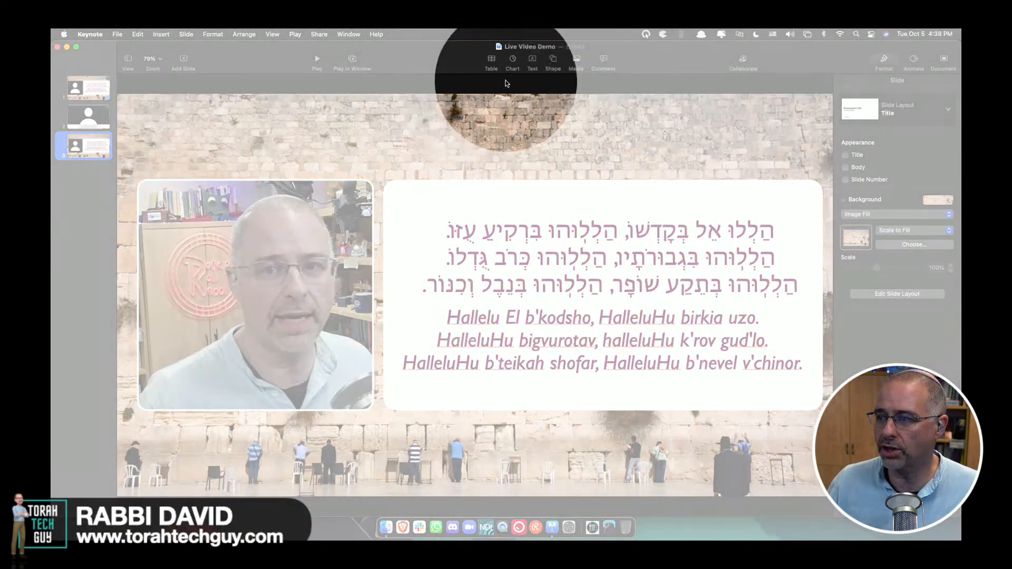
click(576, 60)
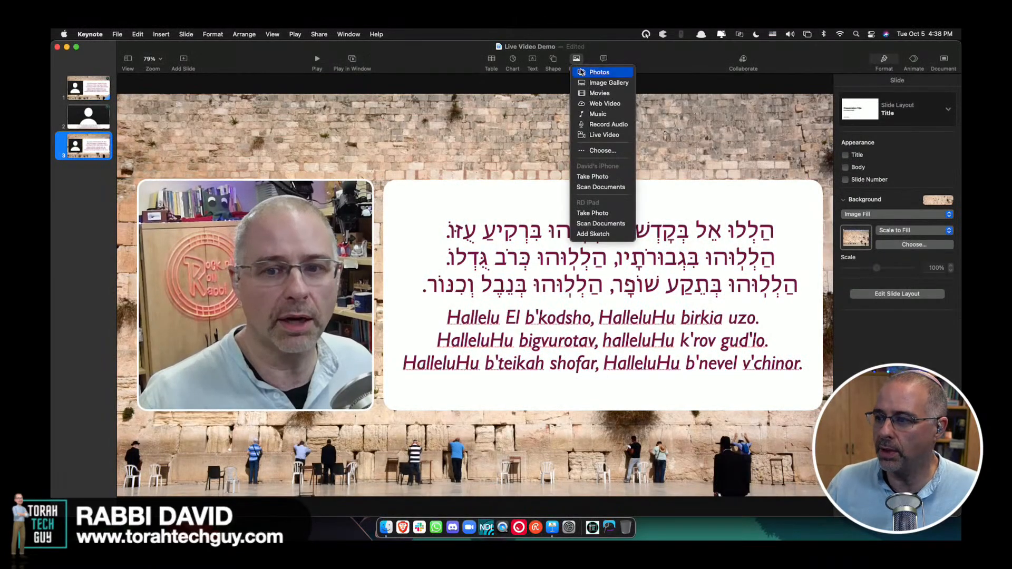
click(600, 152)
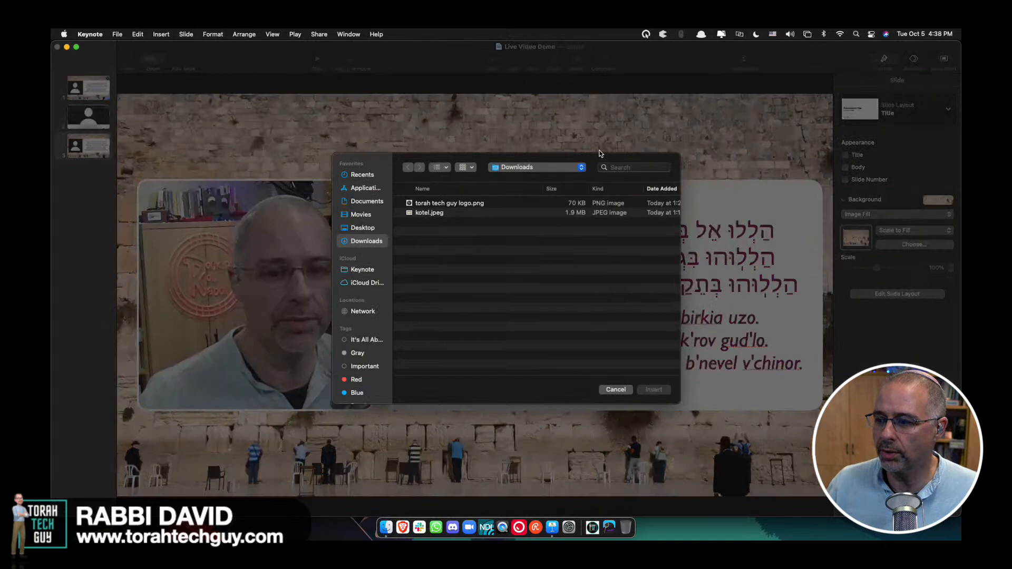
double_click(436, 205)
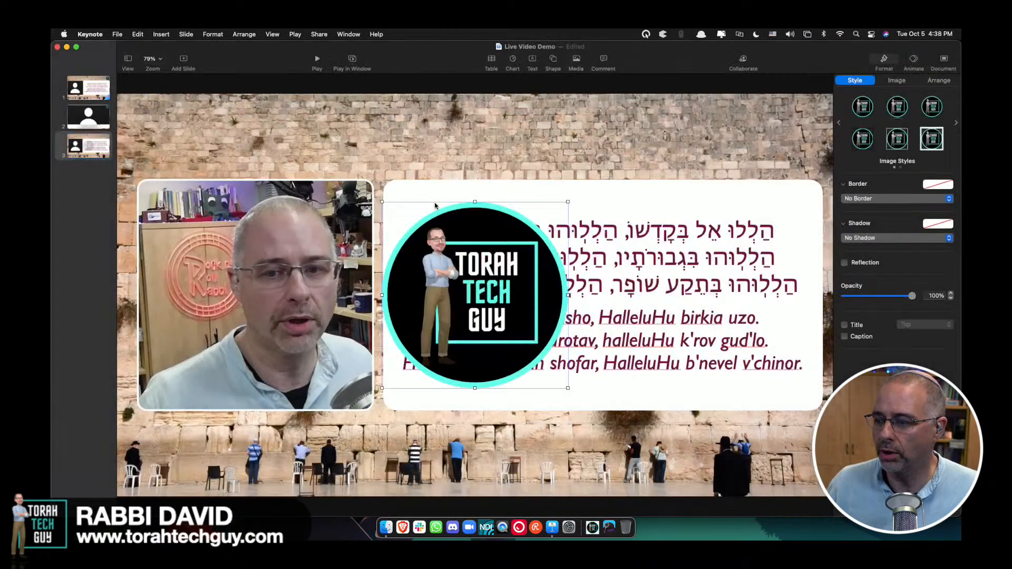
- Shrink the logo to a small badge and place it above the right end of the text rectangle
drag(383, 387, 464, 304)
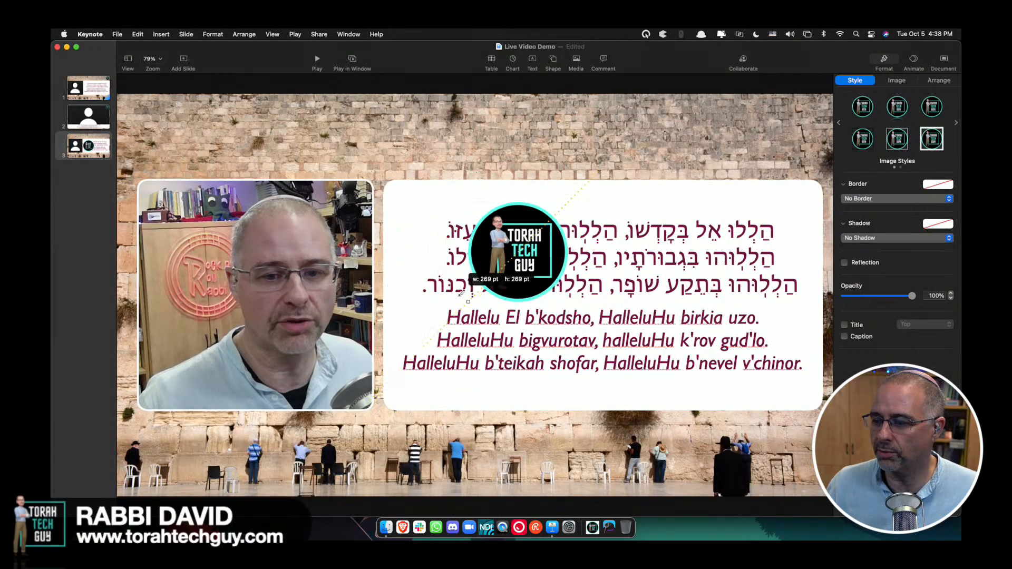
drag(542, 234, 787, 132)
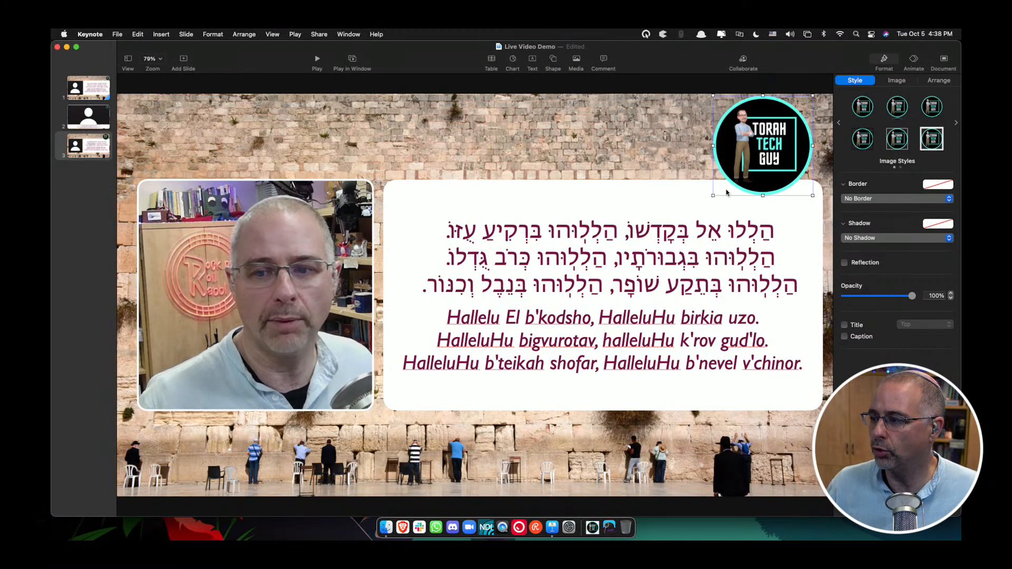
drag(713, 197, 755, 157)
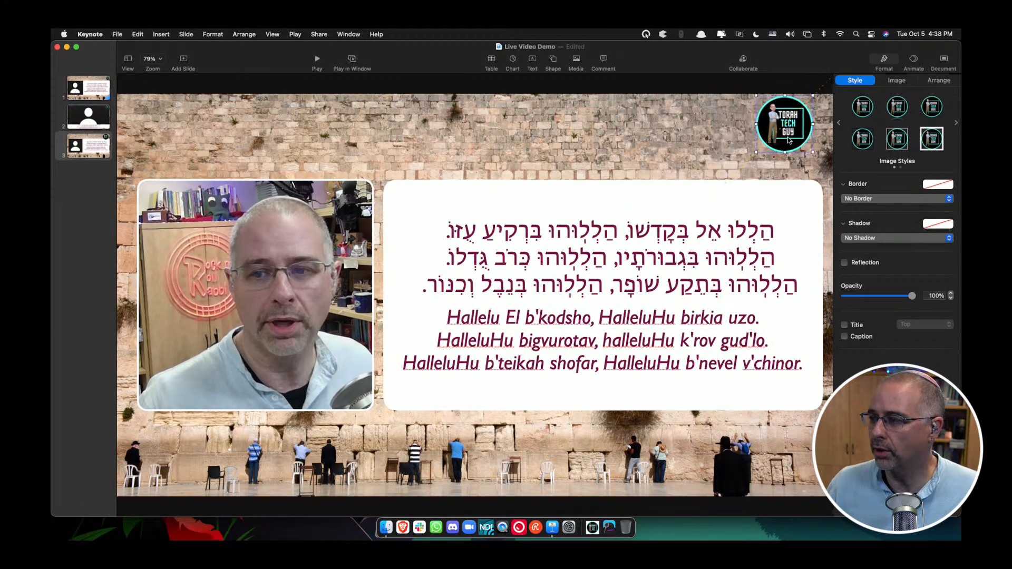
drag(801, 127, 798, 141)
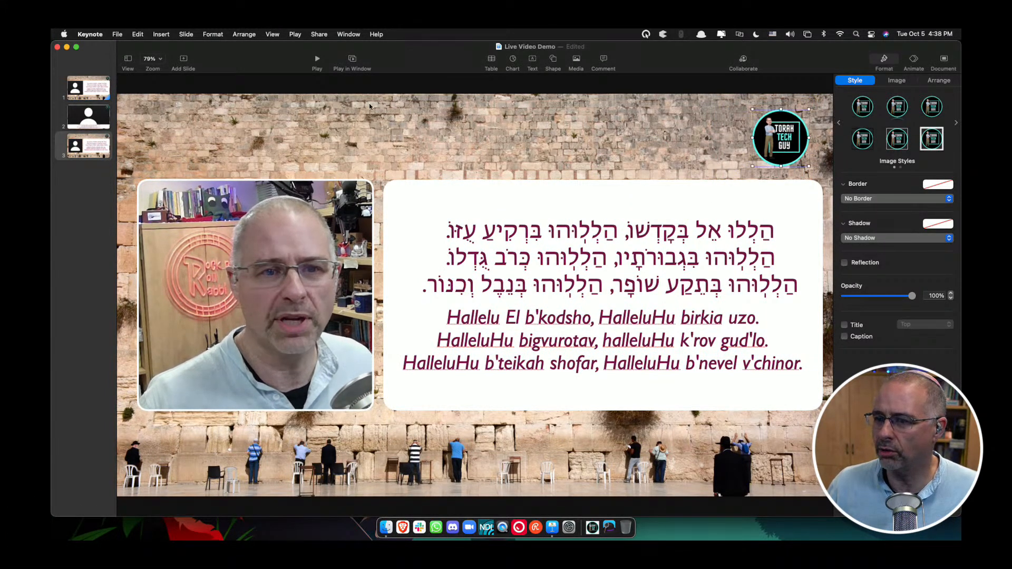
- Check the logo's placement on slide 1, and move slide 3's logo further into the upper right corner to match
click(96, 92)
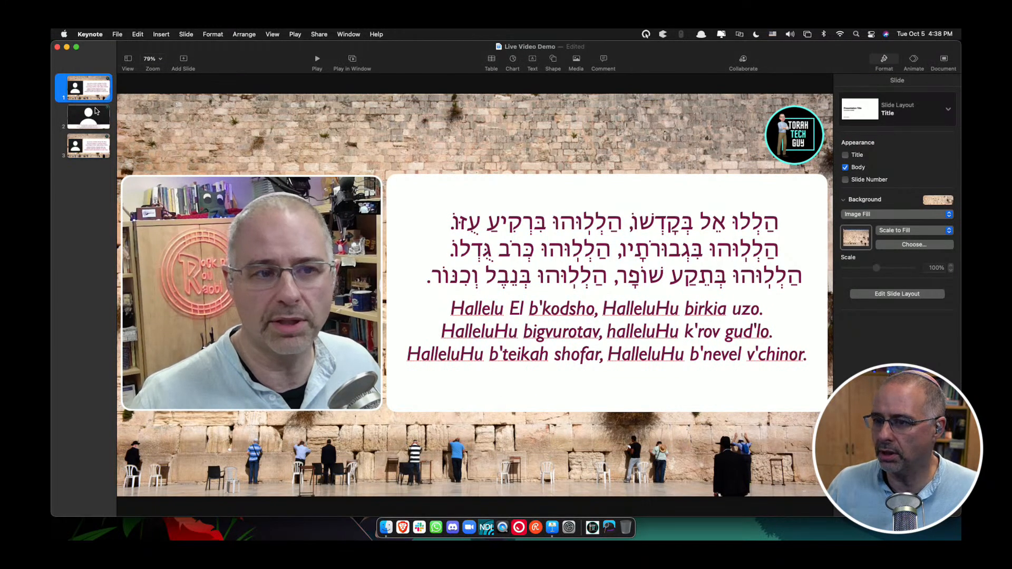
click(96, 143)
drag(769, 132, 794, 135)
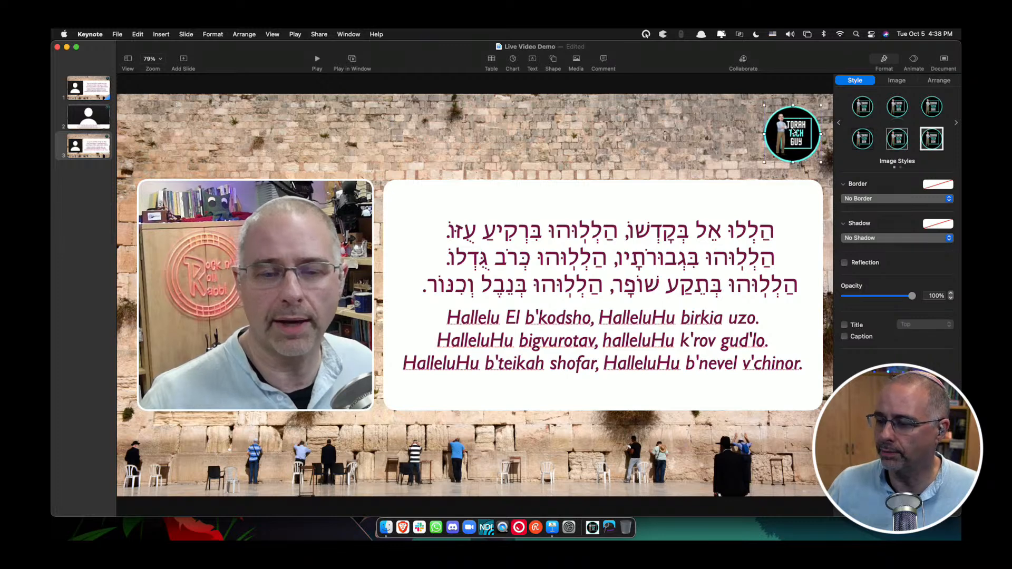
click(640, 153)
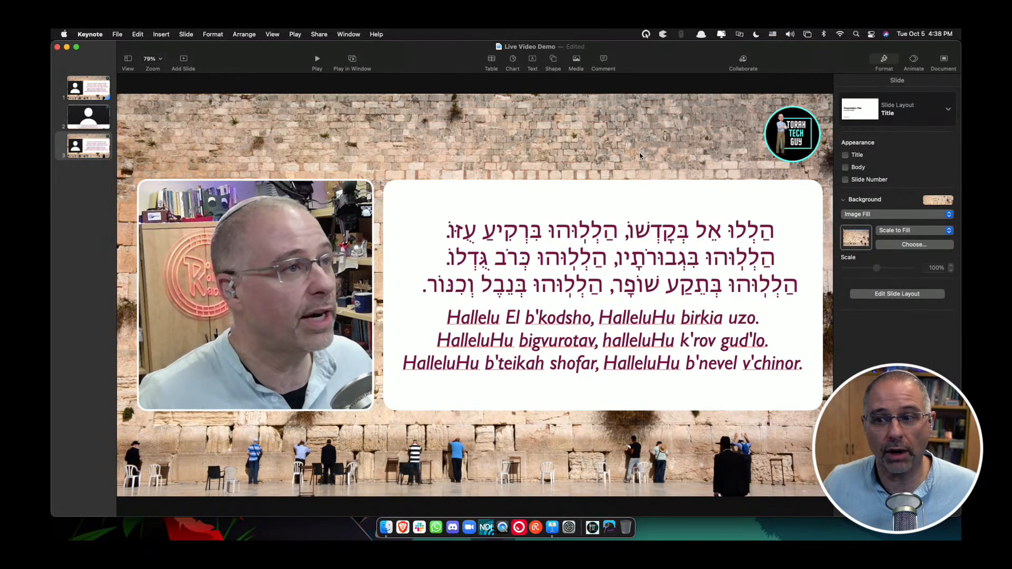
- Review the layouts of slides 1 and 2, and duplicate slide 3 as the base for a full-width video layout
click(98, 86)
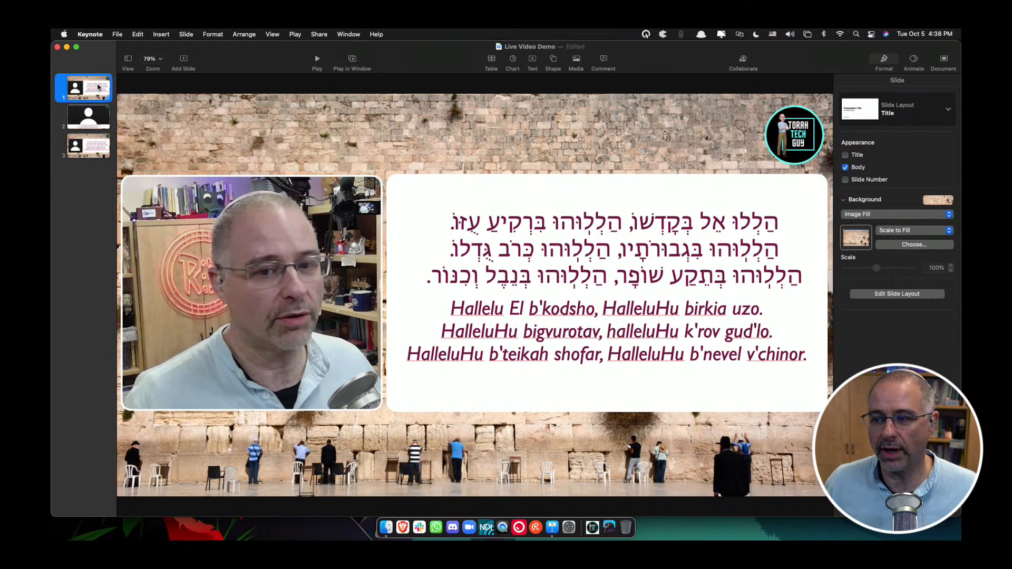
click(93, 119)
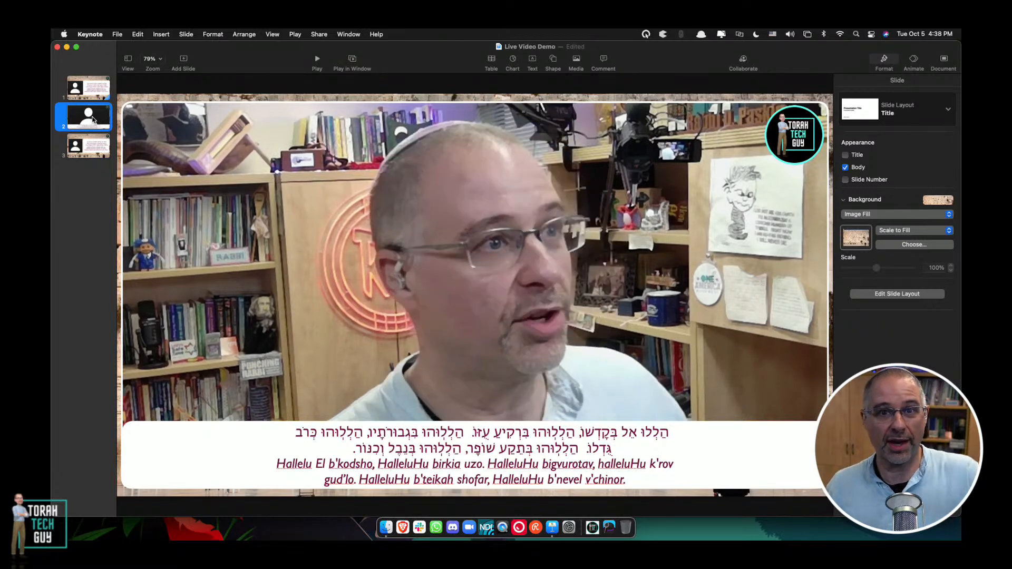
click(92, 153)
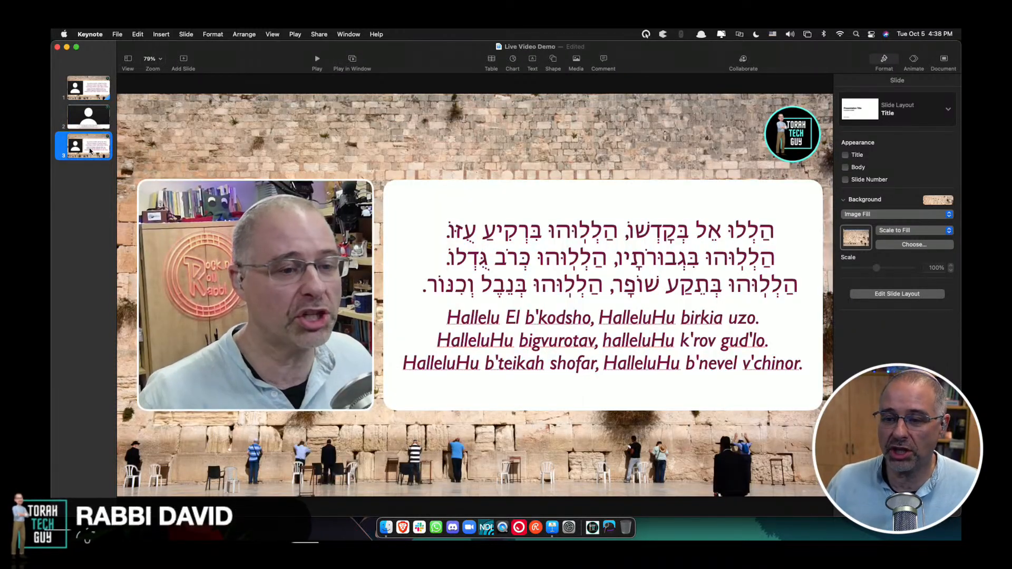
right_click(91, 152)
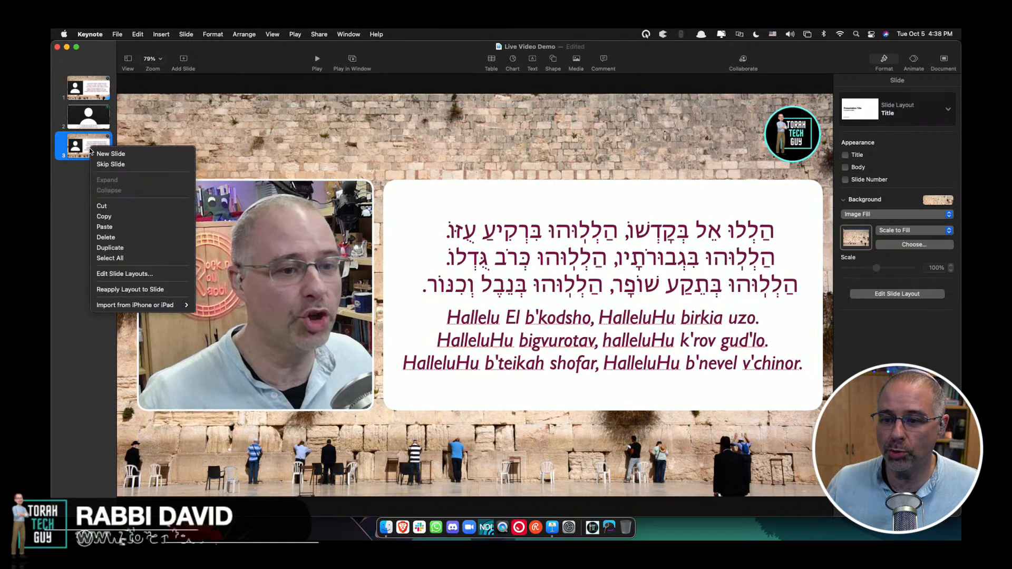
click(126, 247)
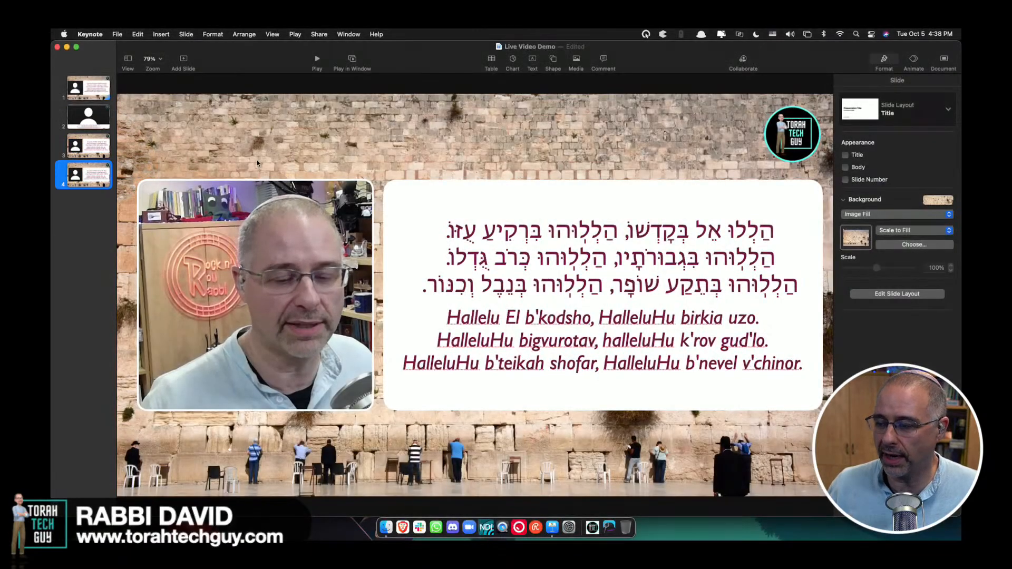
- On slide 4, move the white text rectangle to the lower left corner and resize it into a thin strip spanning the slide's width
click(493, 190)
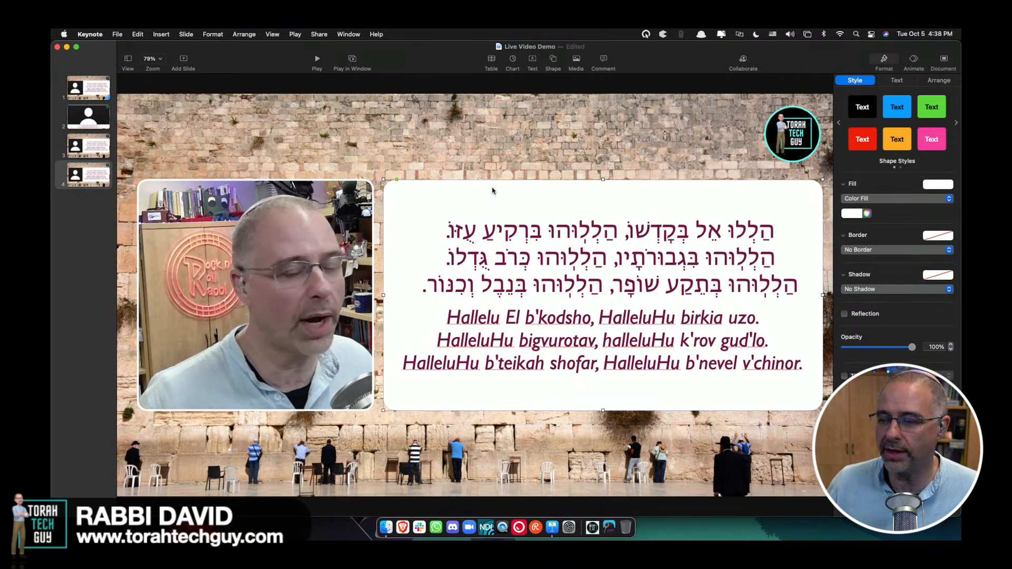
drag(493, 190, 241, 274)
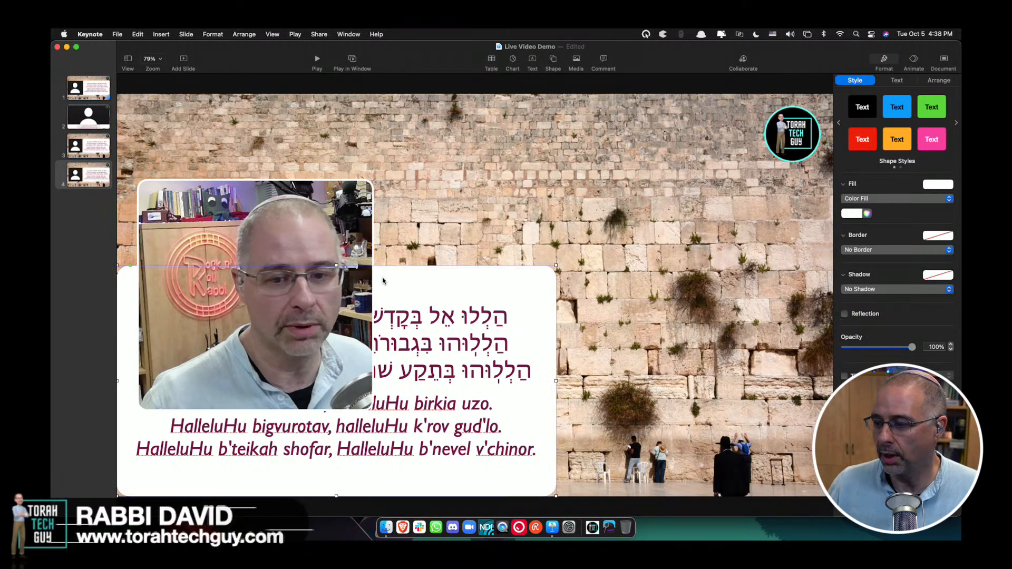
drag(555, 265, 829, 443)
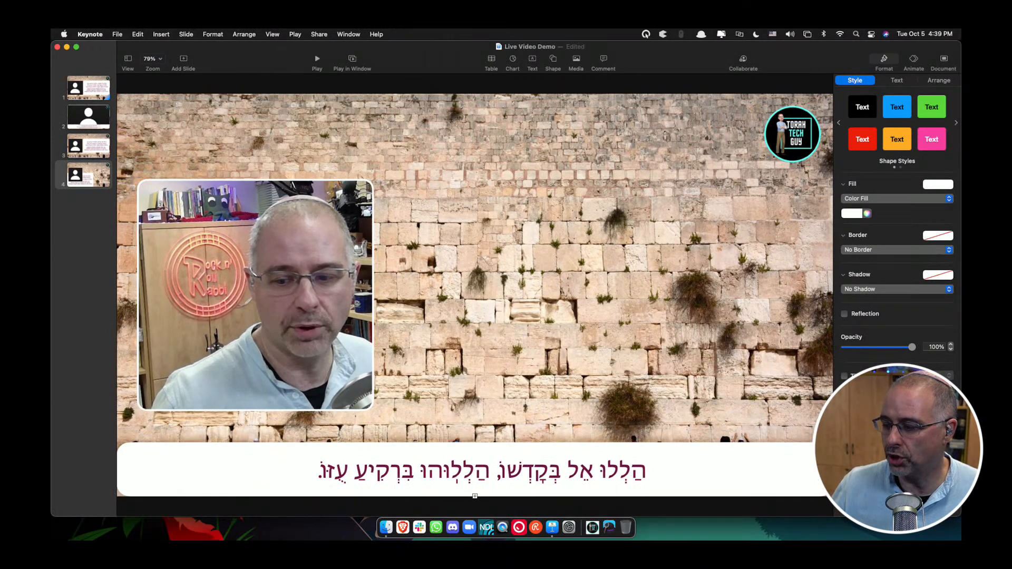
- Set all the verse text in the strip to 36 pt
triple_click(534, 471)
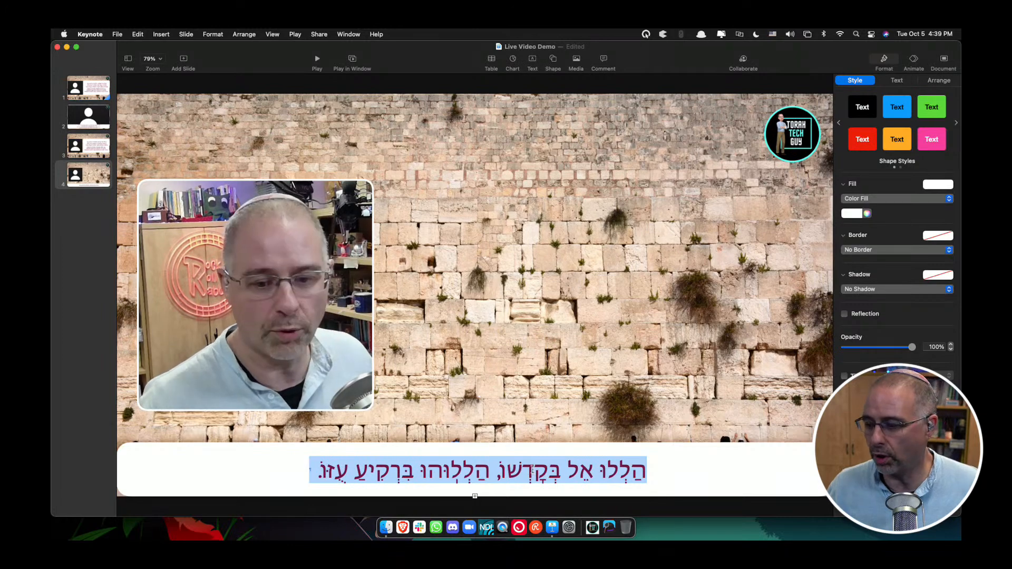
click(897, 80)
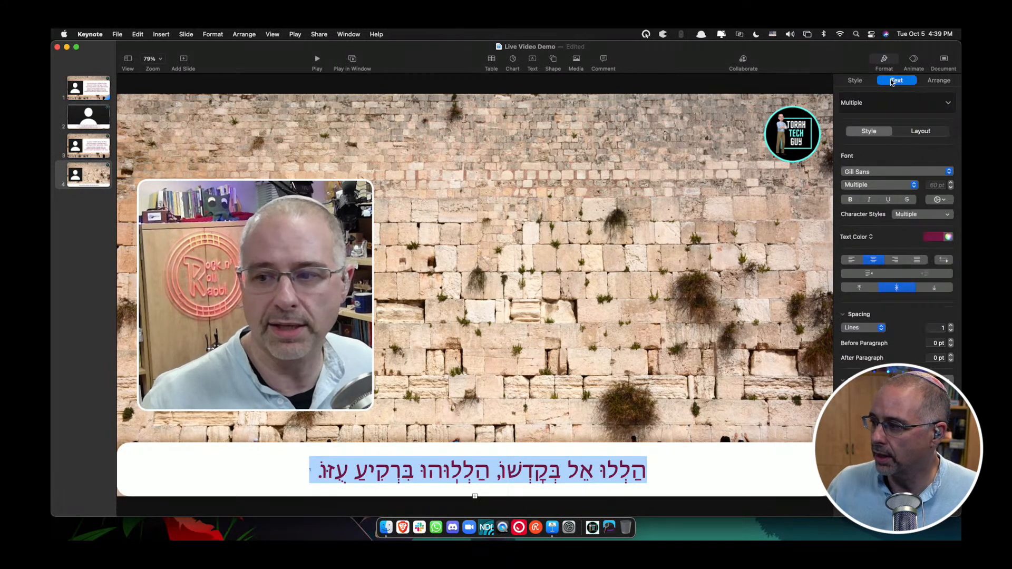
click(931, 185)
text(3)
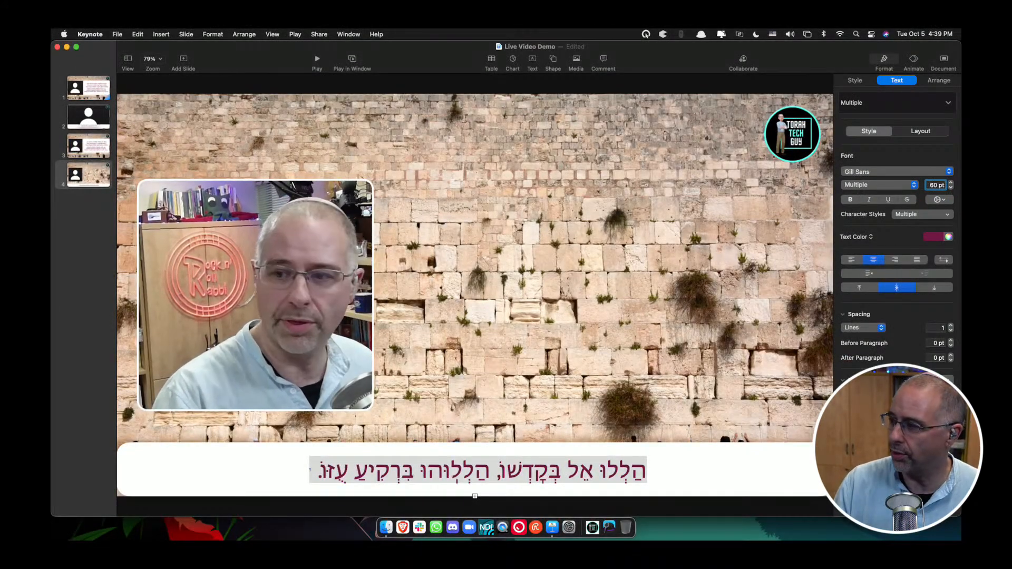
key(Right)
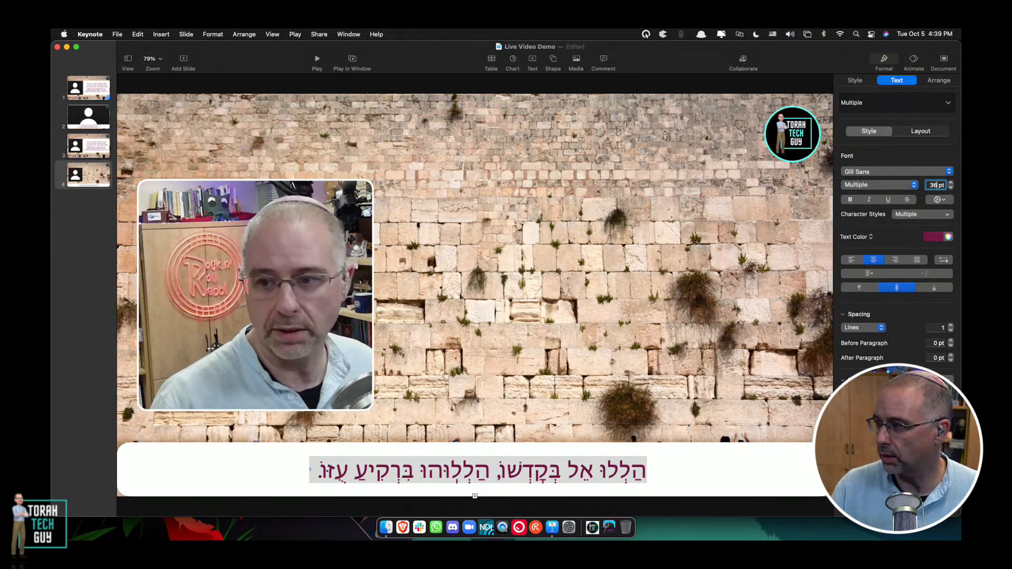
key(Return)
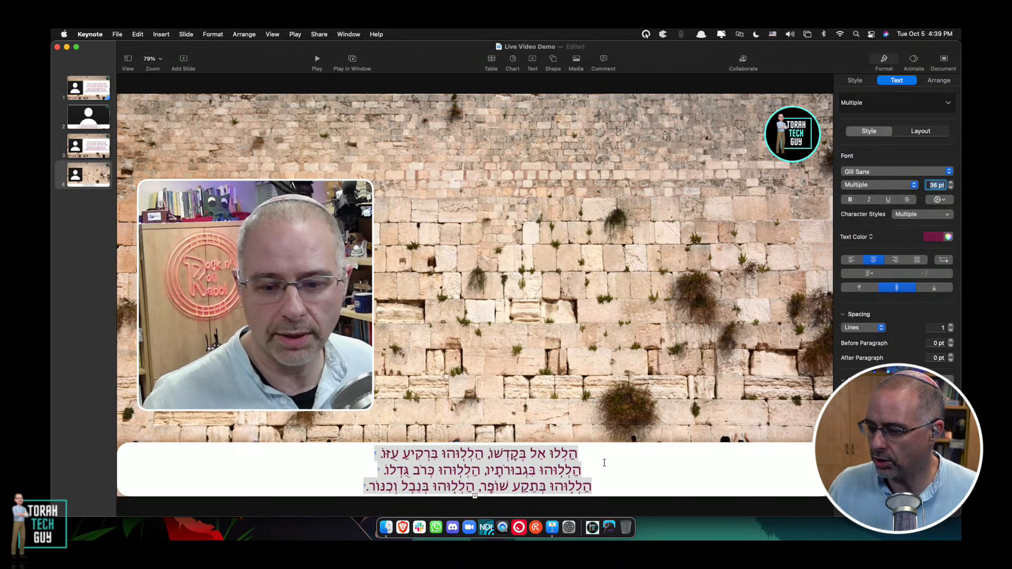
- Remove the line breaks so the Hebrew verses run on one line and the transliteration on a second line
click(595, 471)
key(BackSpace)
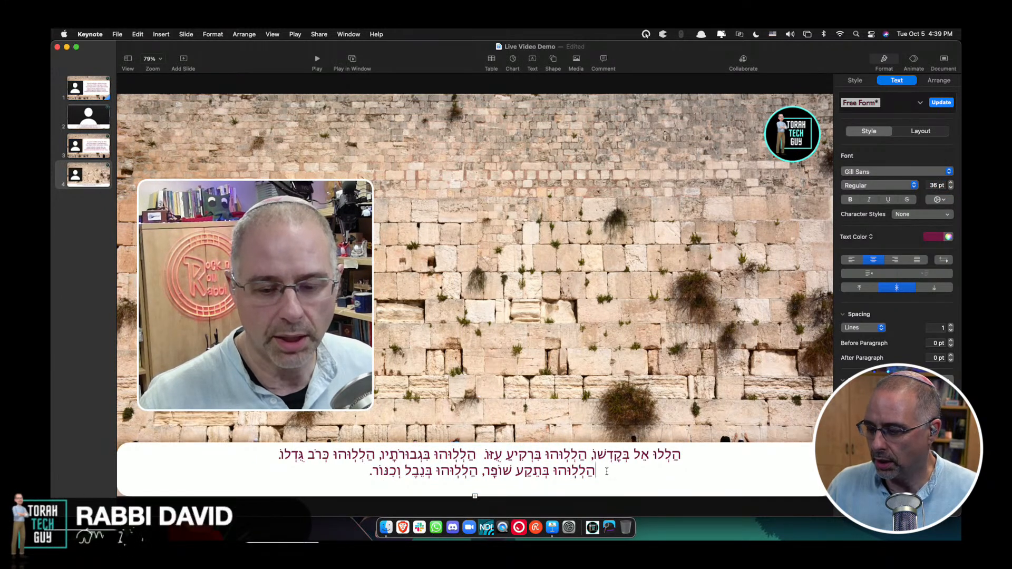
key(BackSpace)
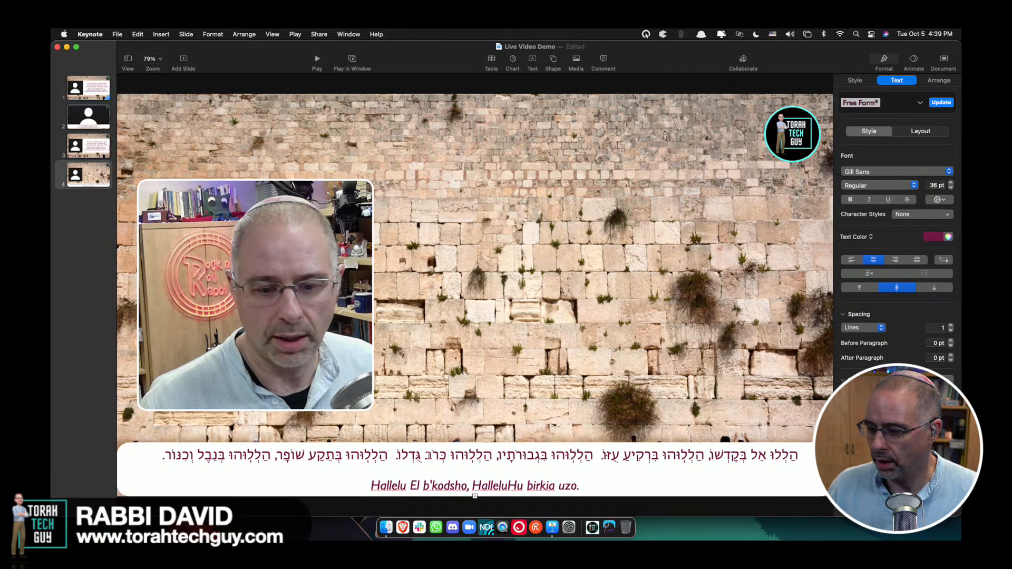
key(BackSpace)
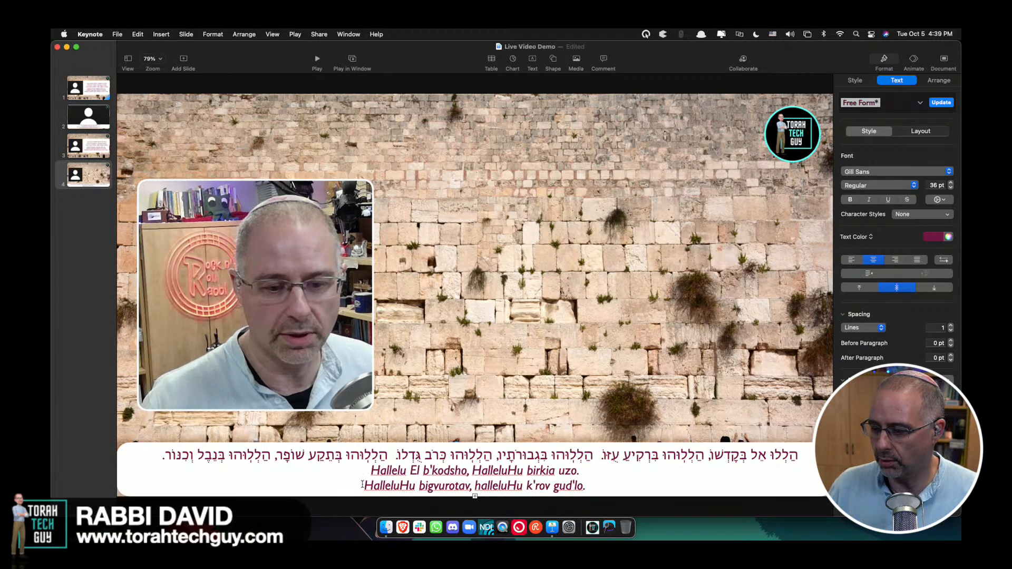
key(BackSpace)
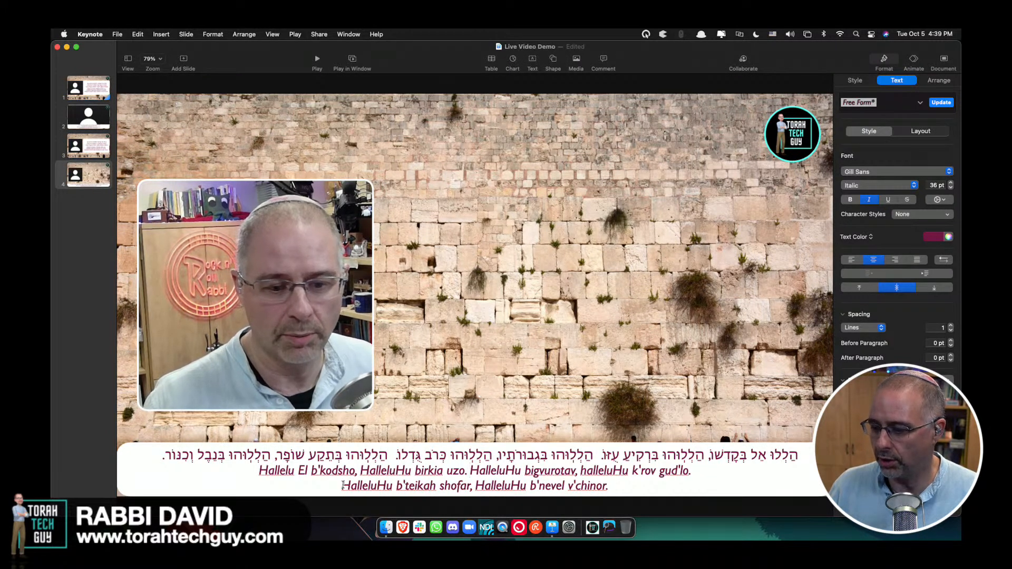
key(BackSpace)
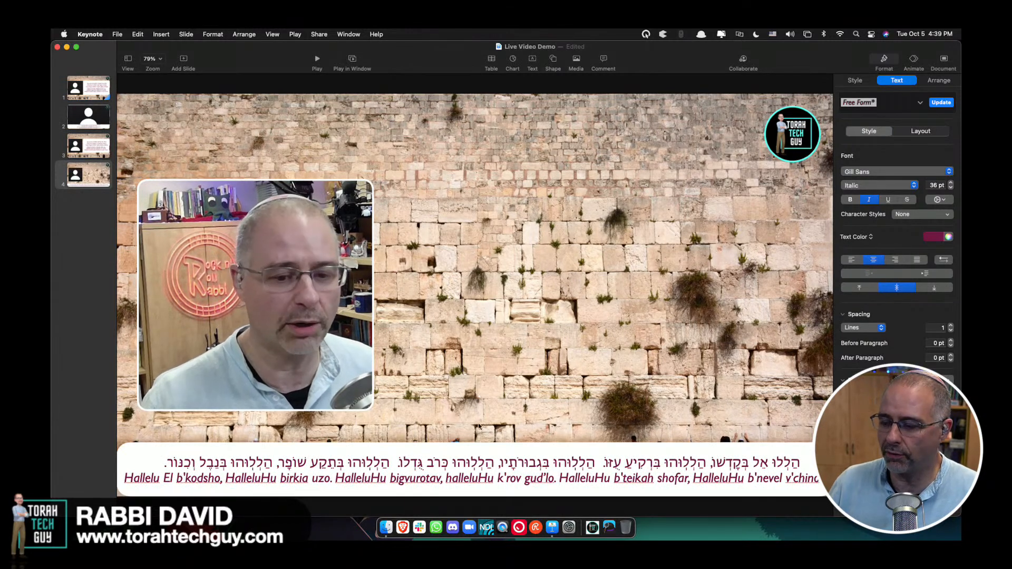
click(530, 422)
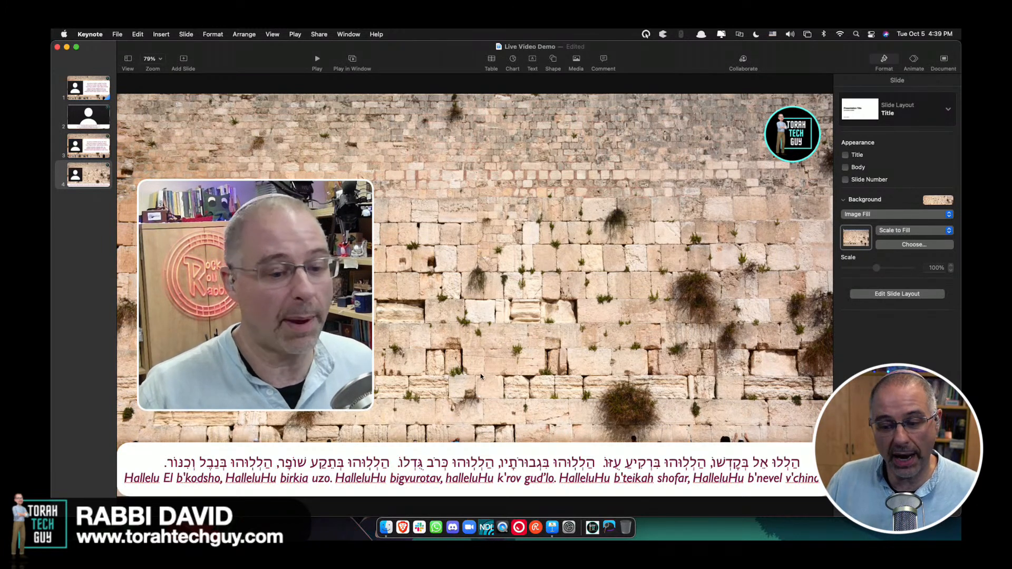
- Lower the text strip slightly, and move the live video to the upper left corner, enlarging it to fill the area above the strip
click(142, 459)
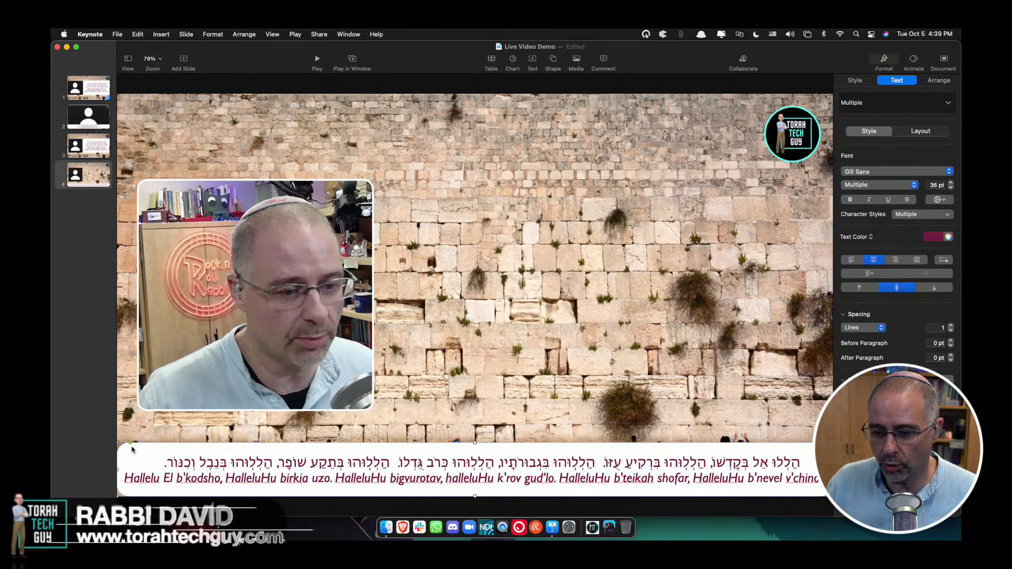
drag(128, 444, 135, 470)
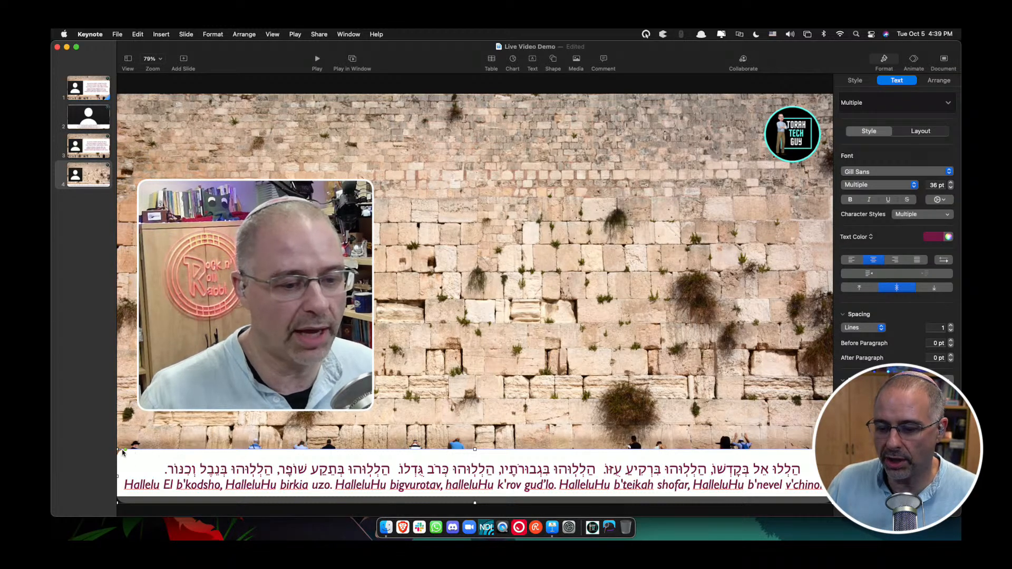
drag(252, 283, 238, 198)
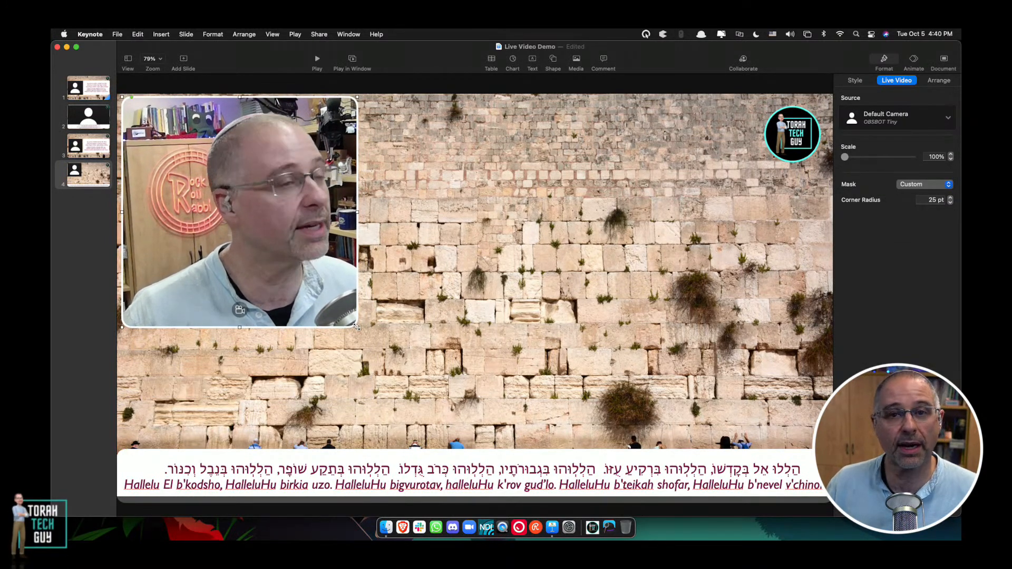
drag(357, 326, 828, 444)
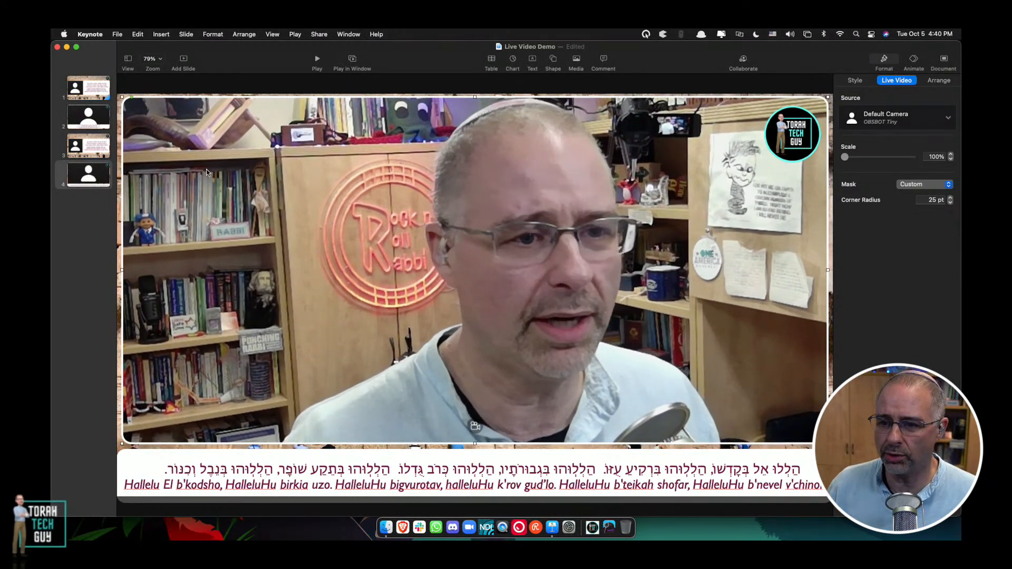
- Compare slide 4's layout with slides 2 and 3
click(89, 117)
click(95, 142)
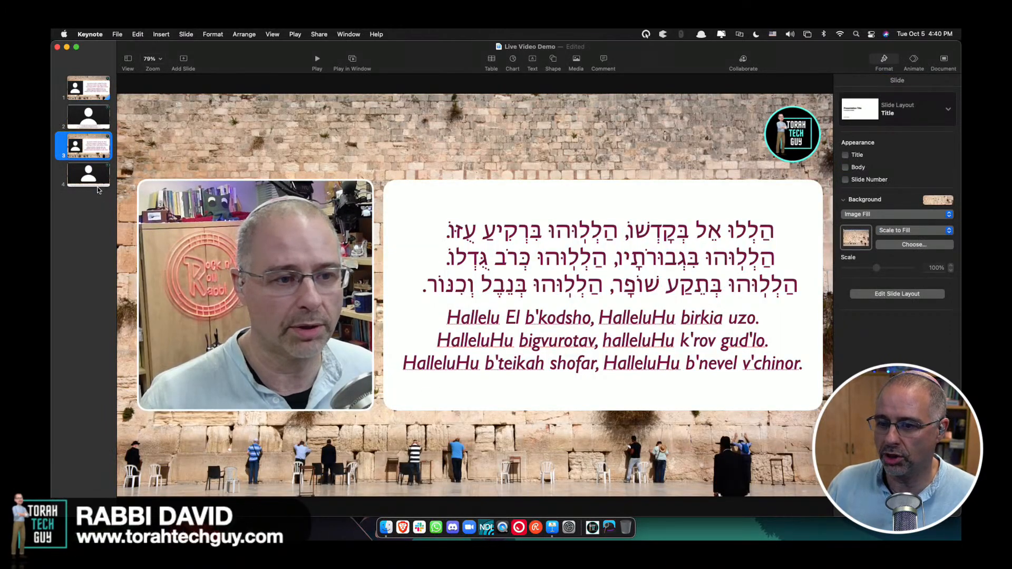
key(Down)
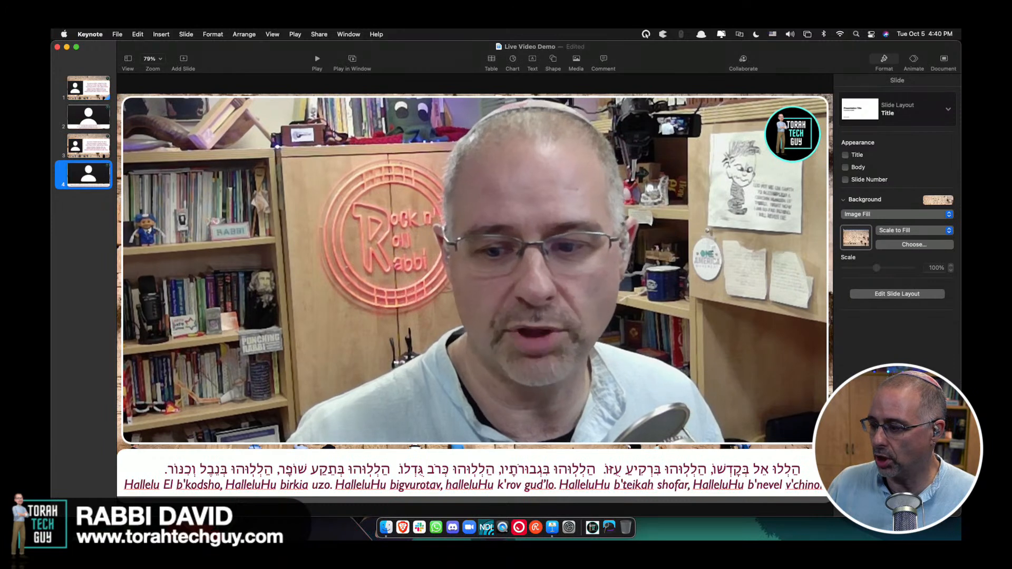
- Refine the live video's size and position so it nearly spans the slide's width, shortening its height to leave thin margins above and below
click(691, 434)
drag(827, 444, 835, 467)
mouse_move(122, 282)
mouse_down()
mouse_move(111, 280)
mouse_move(120, 282)
mouse_up()
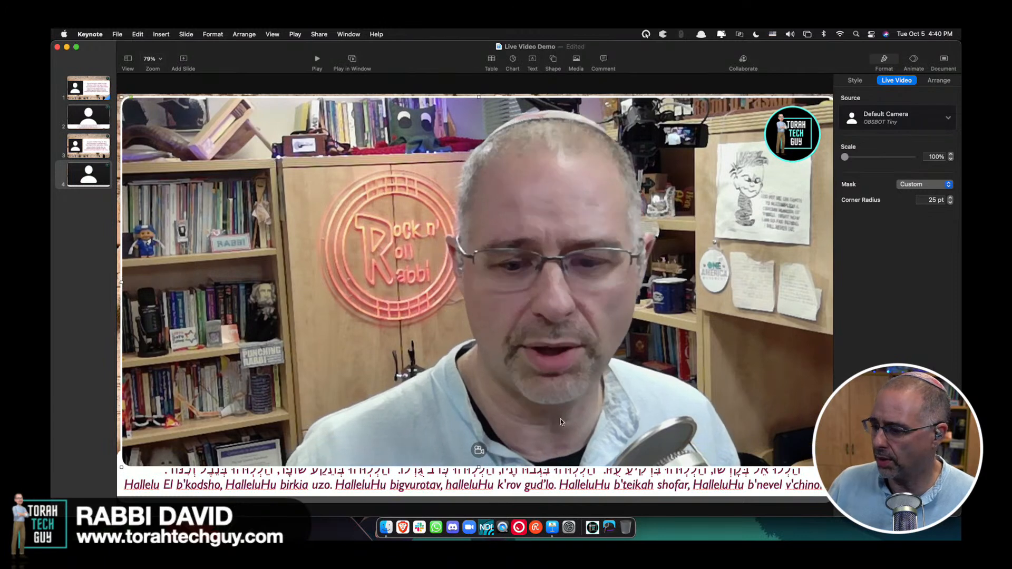
drag(797, 431, 758, 395)
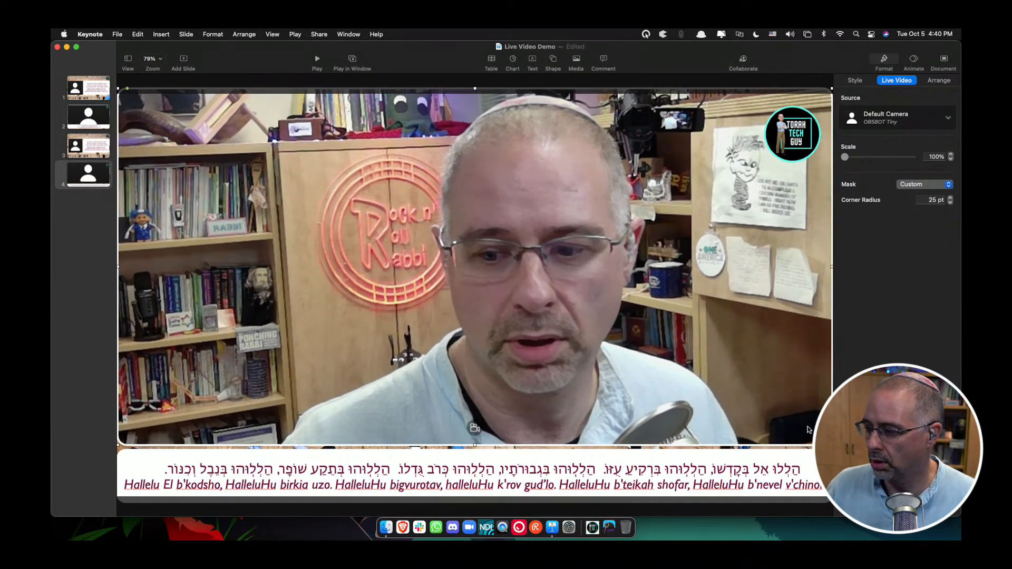
drag(832, 445, 823, 440)
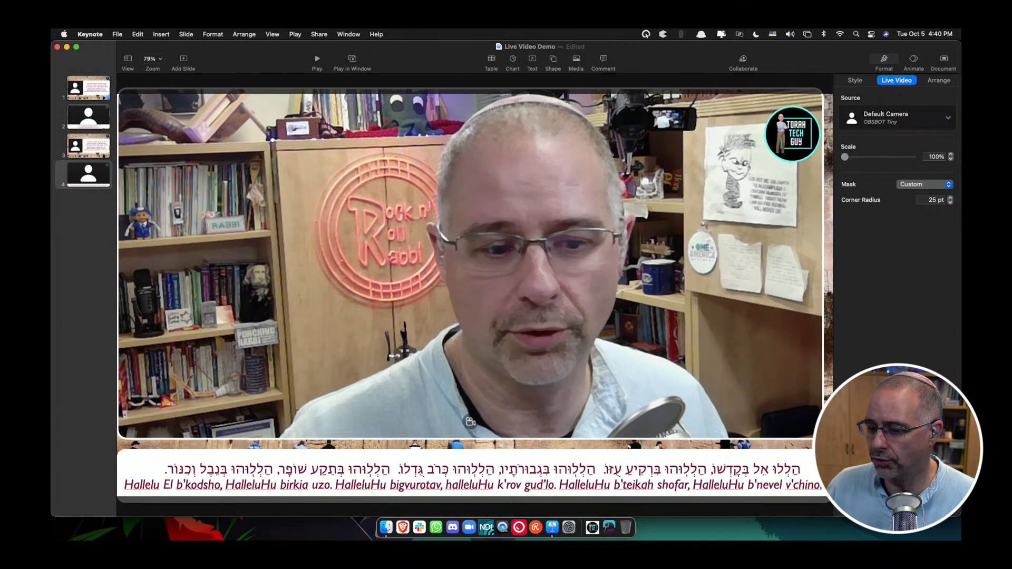
drag(754, 388, 761, 396)
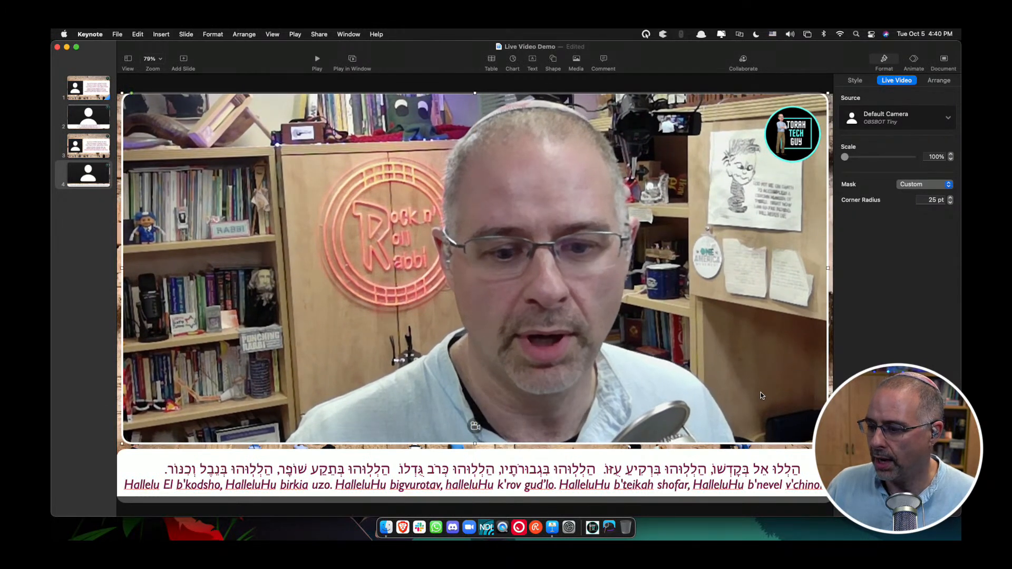
drag(475, 444, 475, 437)
drag(494, 373, 494, 380)
- Raise the text strip slightly toward the live video and pull in both ends to match the video's width
click(486, 459)
drag(486, 459, 486, 456)
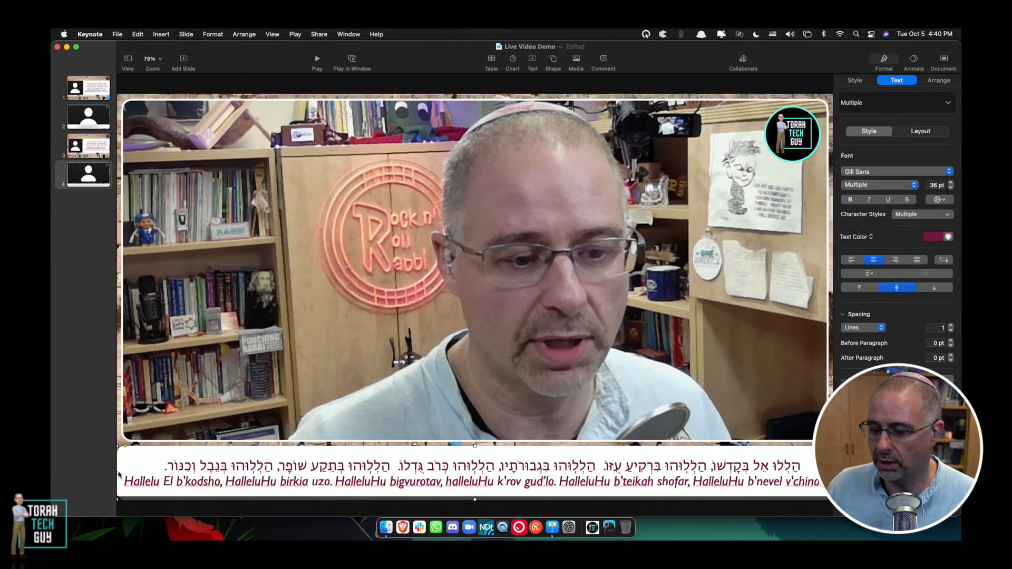
drag(116, 472, 122, 472)
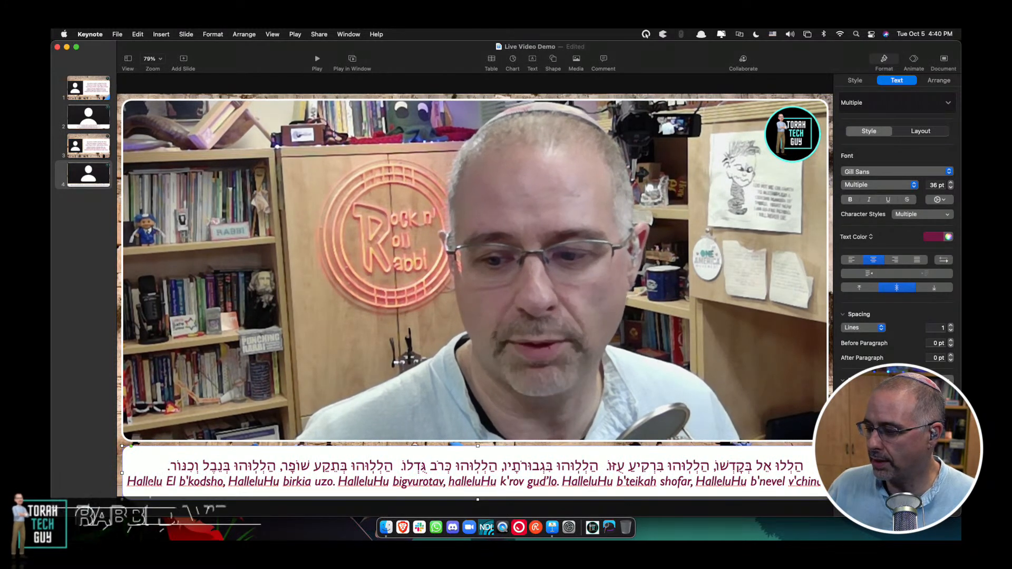
drag(834, 473, 828, 473)
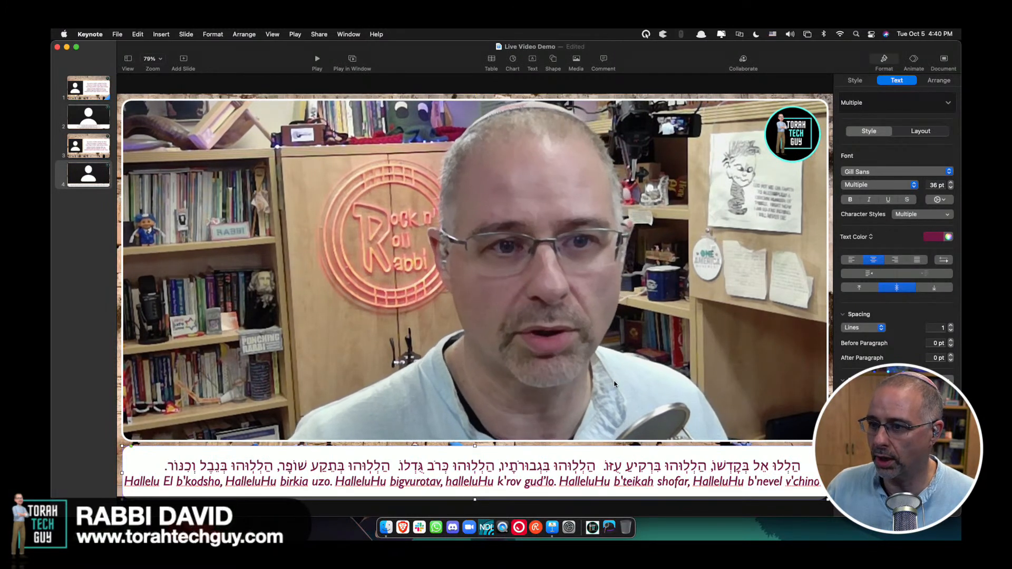
- Nudge the live video and verse strip up slightly, and shorten the strip from below to leave a thin margin at the slide's lower edge
drag(616, 387, 614, 384)
drag(587, 454, 587, 452)
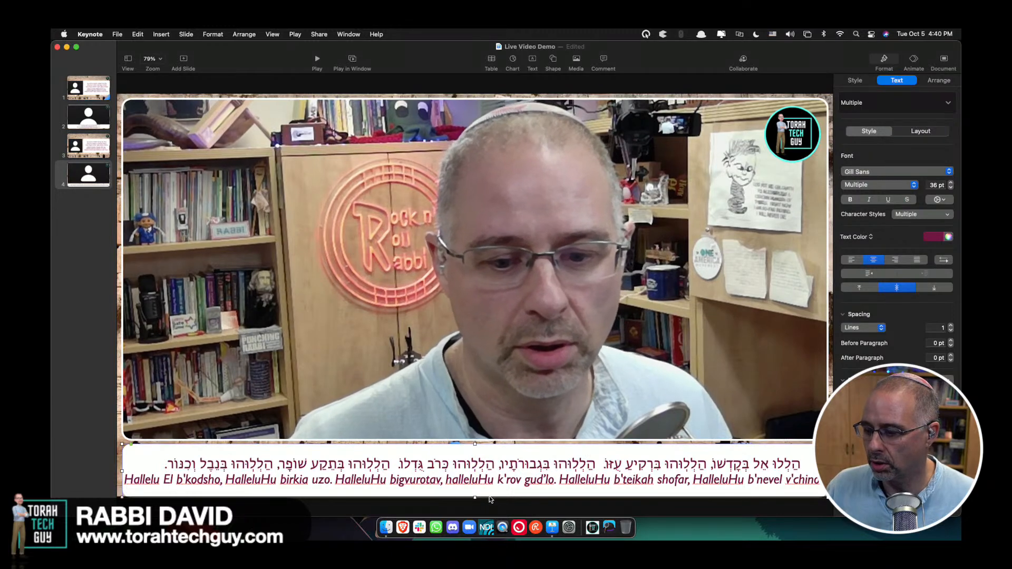
drag(475, 498, 475, 492)
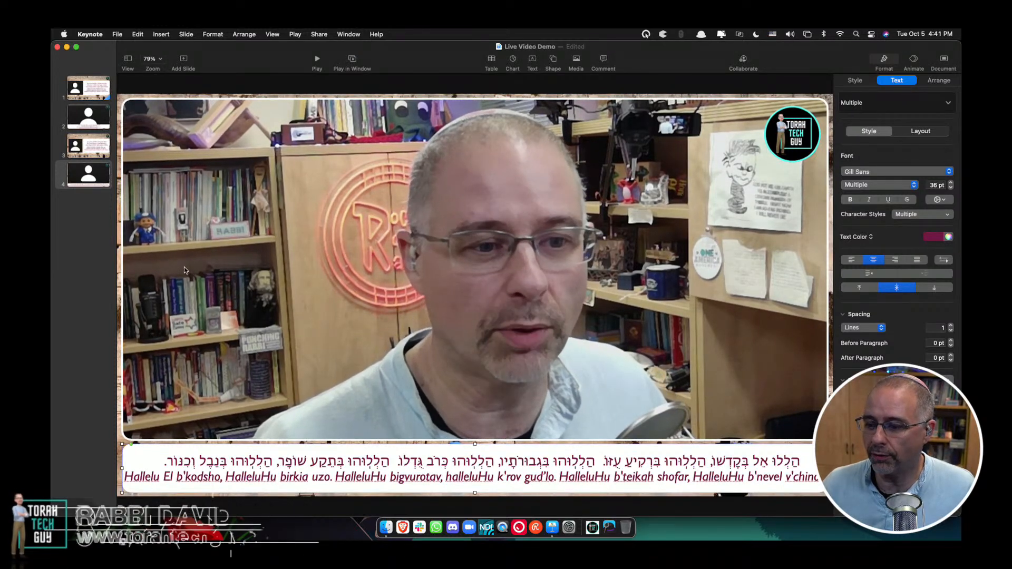
- Compare slides 3 and 4, and add a Magic Move transition to slide 3
click(94, 154)
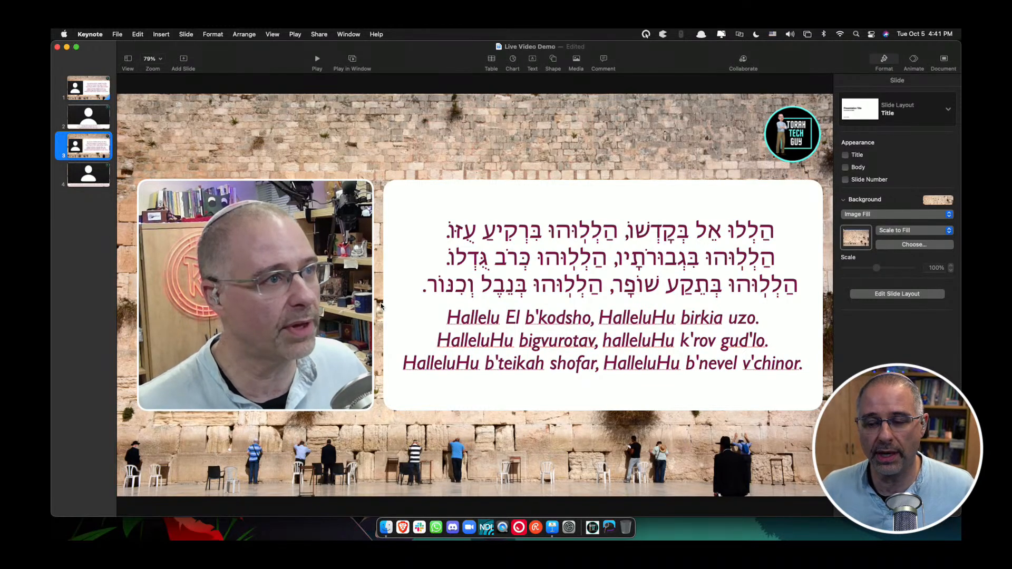
key(Down)
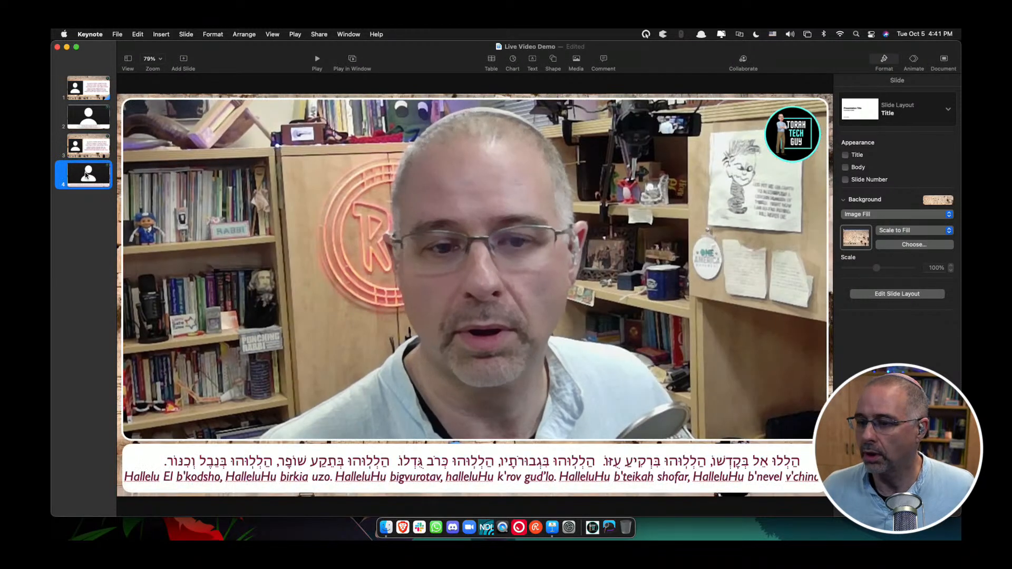
click(88, 146)
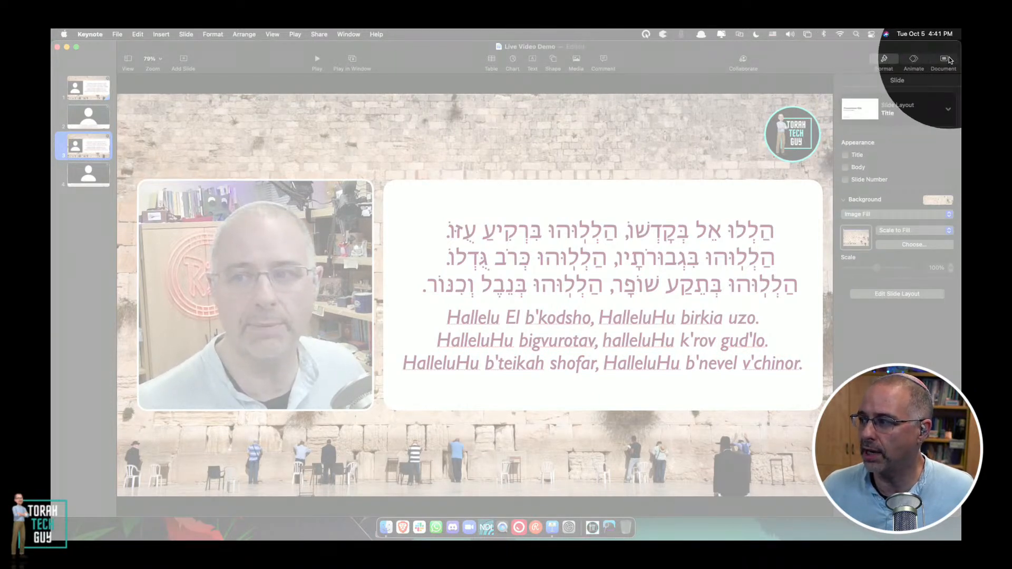
click(914, 61)
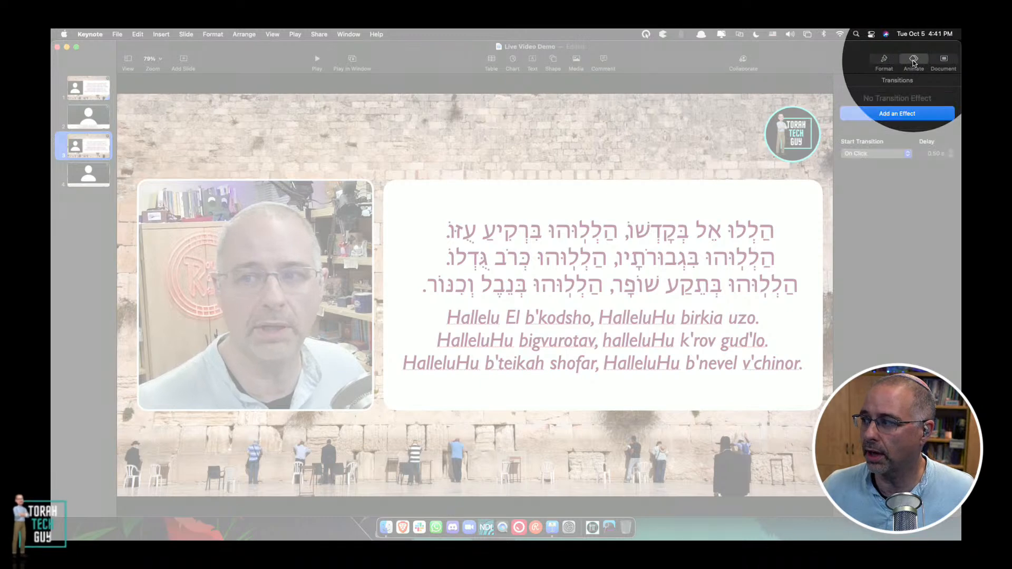
click(896, 114)
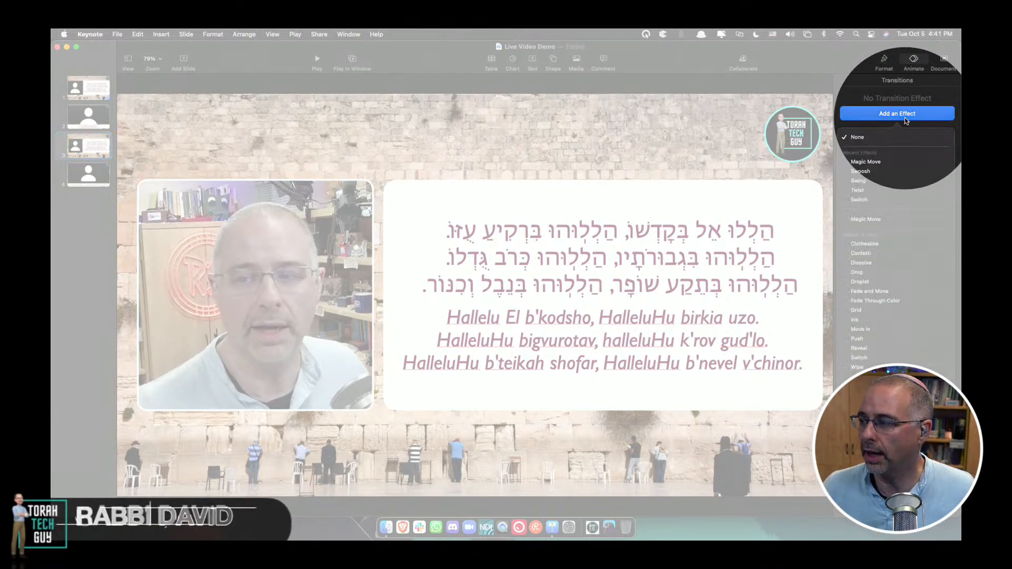
click(880, 163)
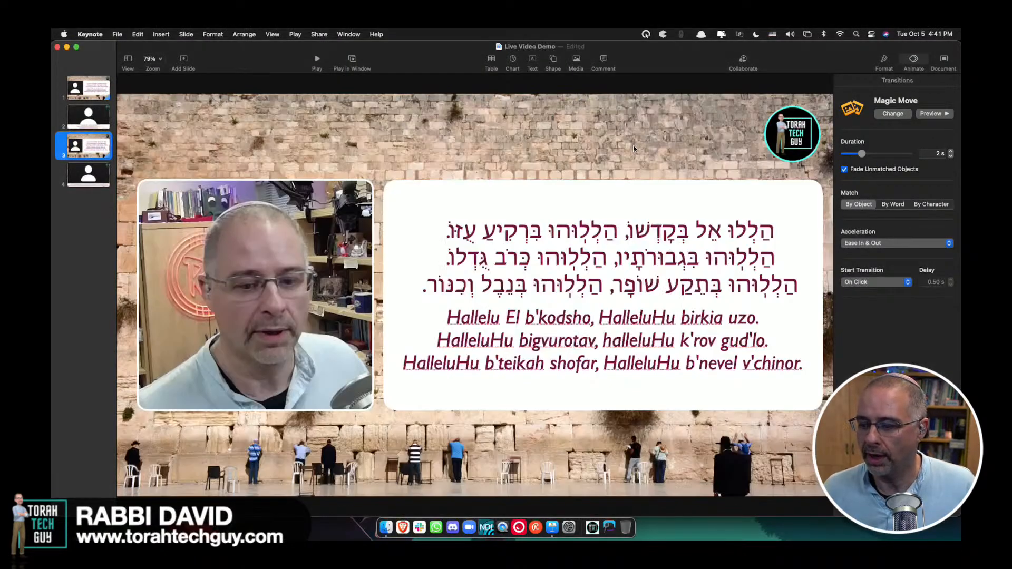
- Play the slideshow from slide 3 through its transition to slide 4, exit the show, and go to slide 1
click(316, 61)
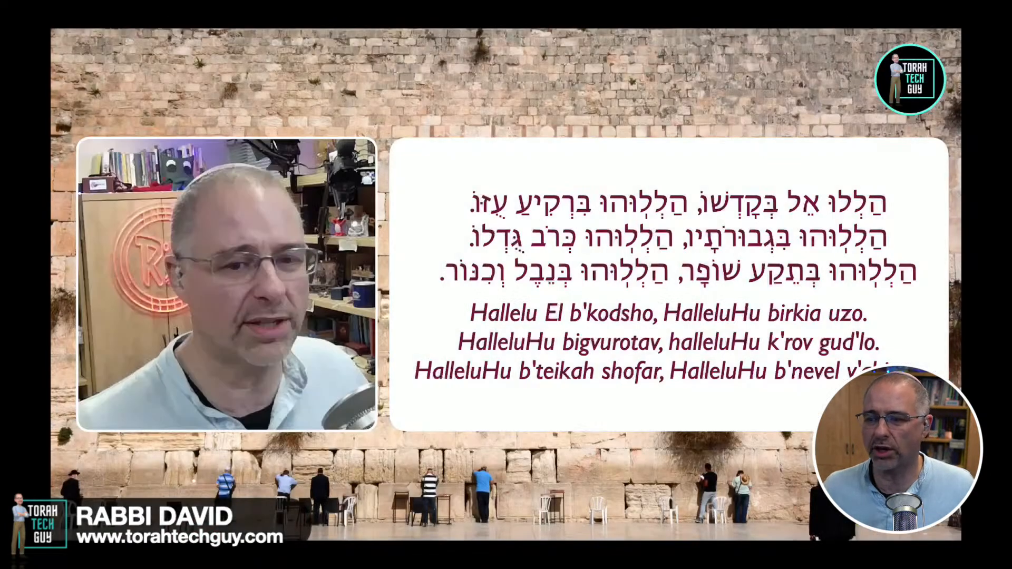
key(Right)
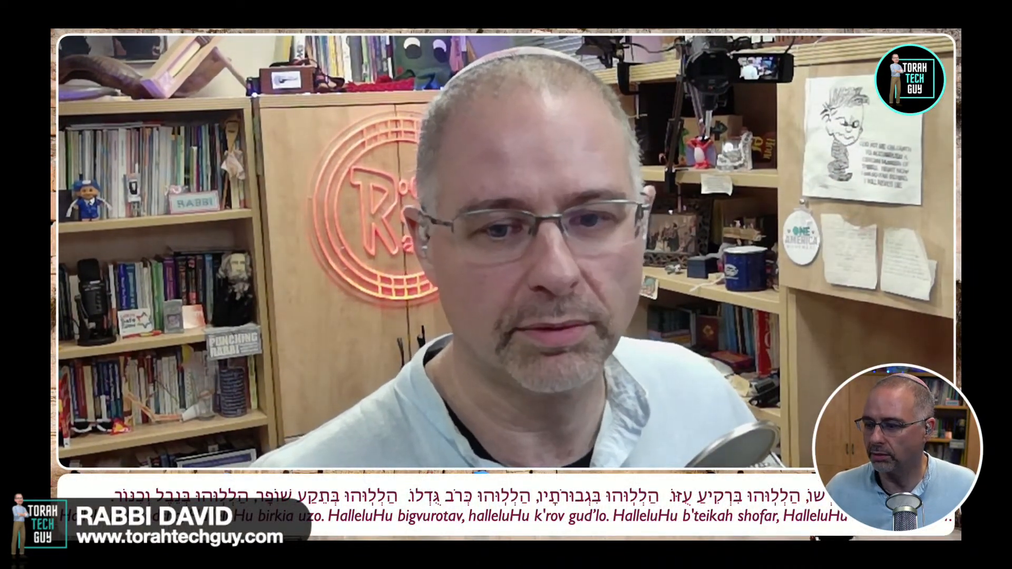
key(Escape)
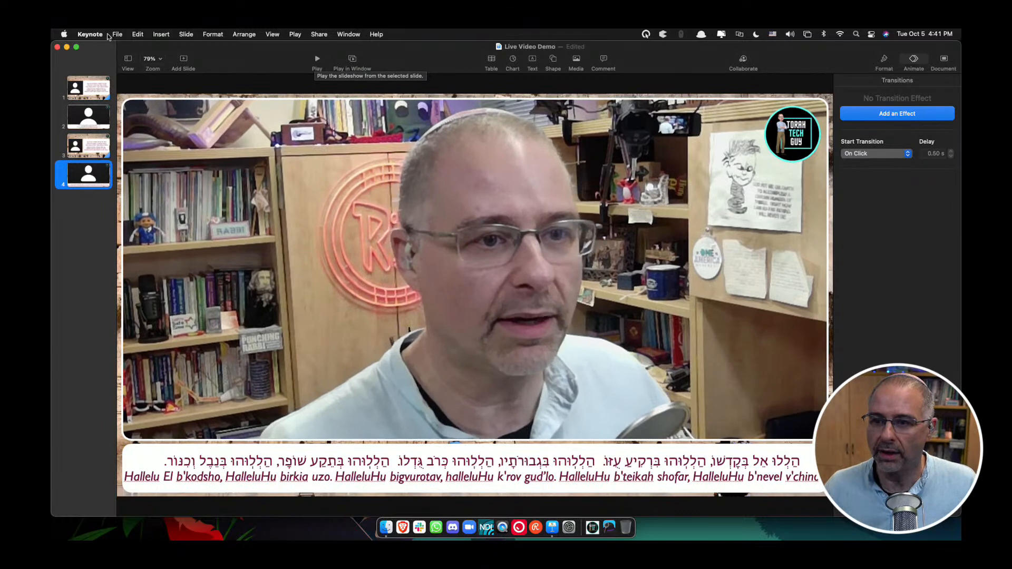
click(91, 87)
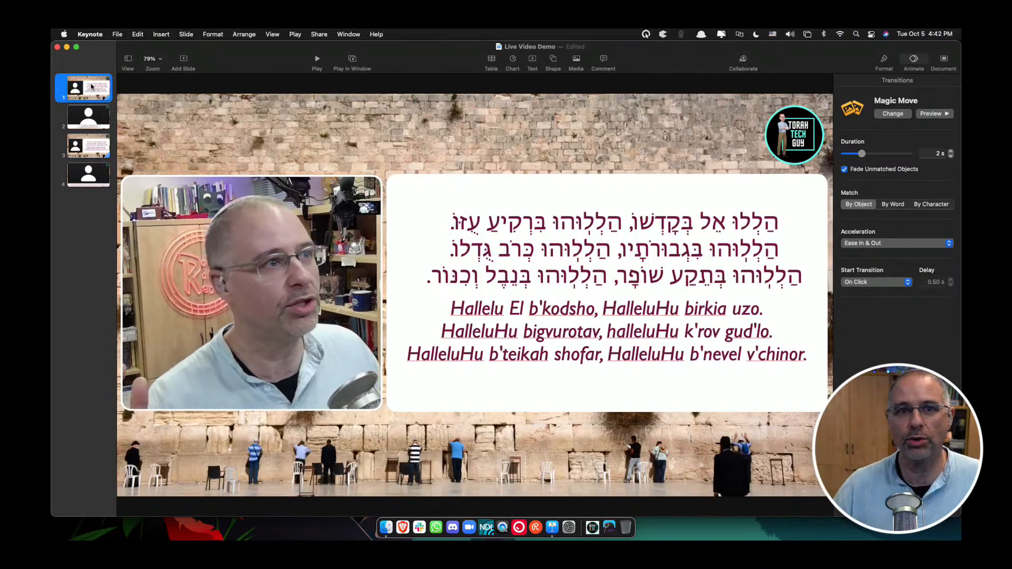